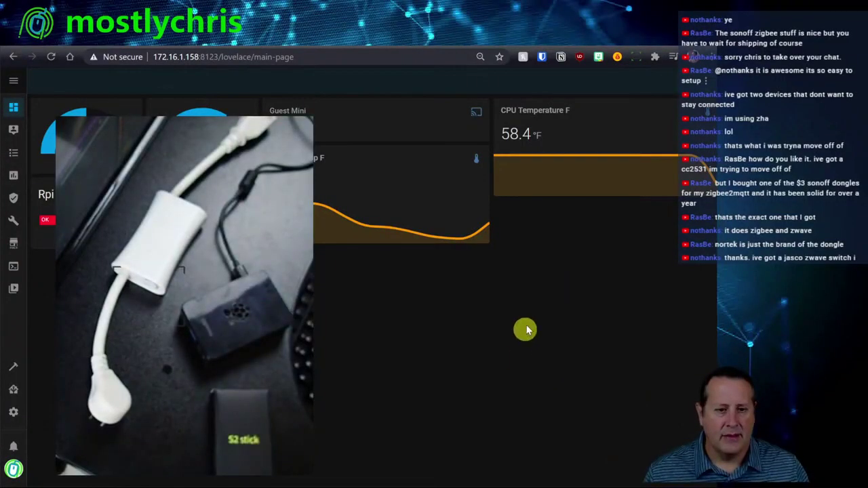
# Switch from the main dashboard to the Supervisor section in the sidebar
pyautogui.click(15, 393)
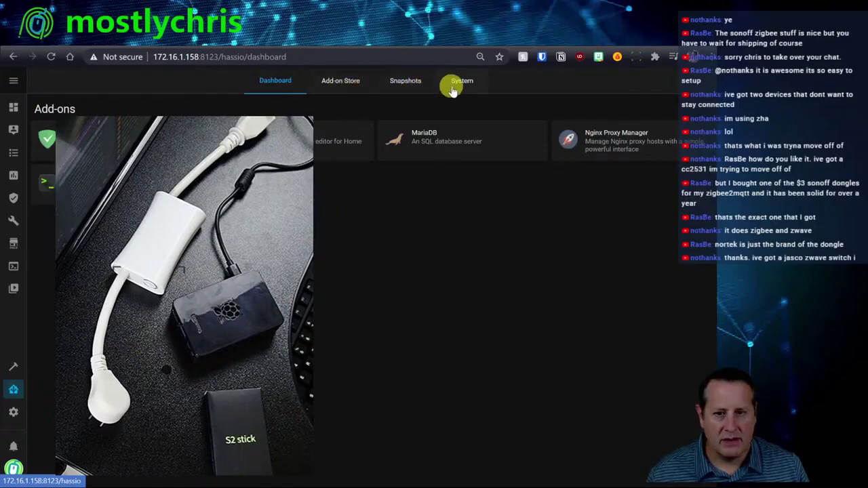
# Shut down the host machine from the Host card on the System tab
pyautogui.click(459, 82)
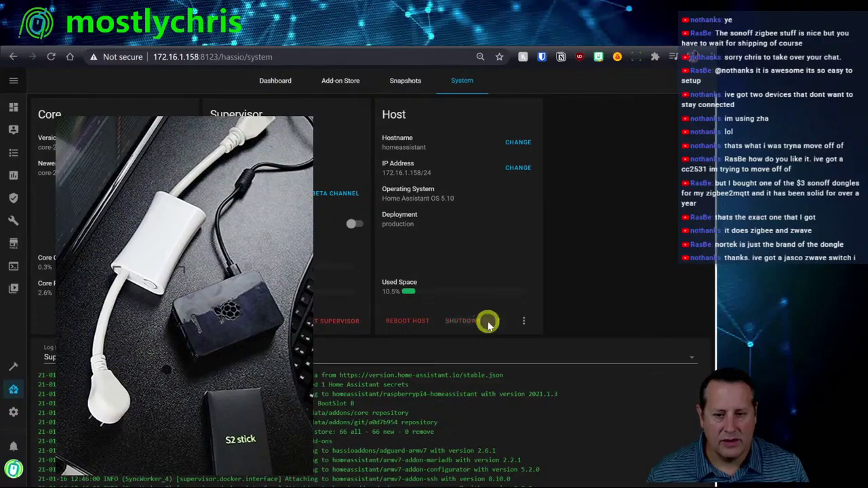
pyautogui.click(486, 322)
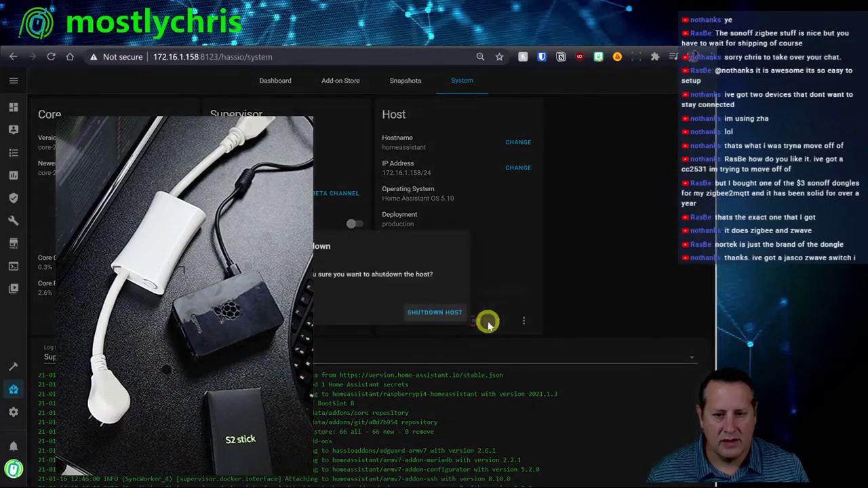
pyautogui.click(449, 314)
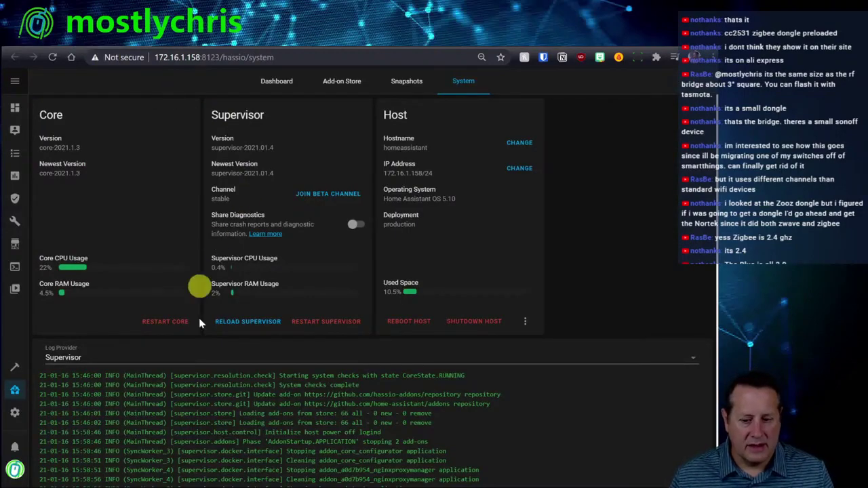
# Once the host is back online, open the Host card's three-dot options menu
pyautogui.click(525, 321)
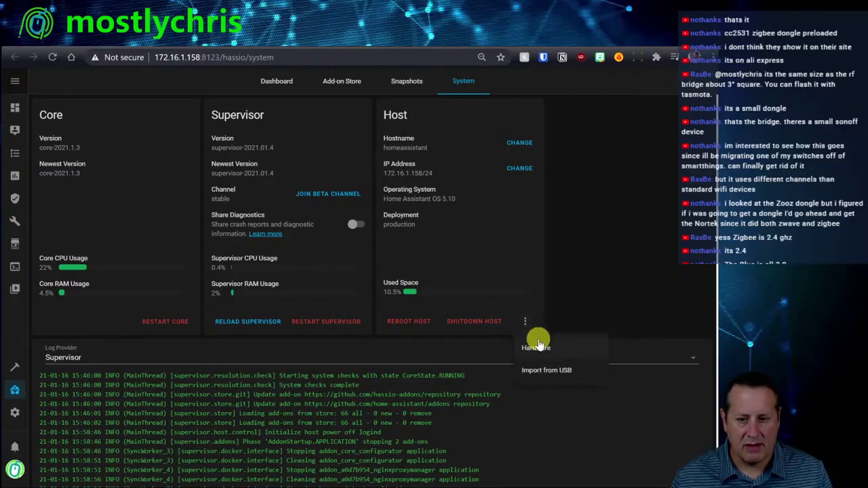
# Copy the stick's path /dev/serial/by-id/usb-0658_0200-if00 from the host Hardware list
pyautogui.click(536, 347)
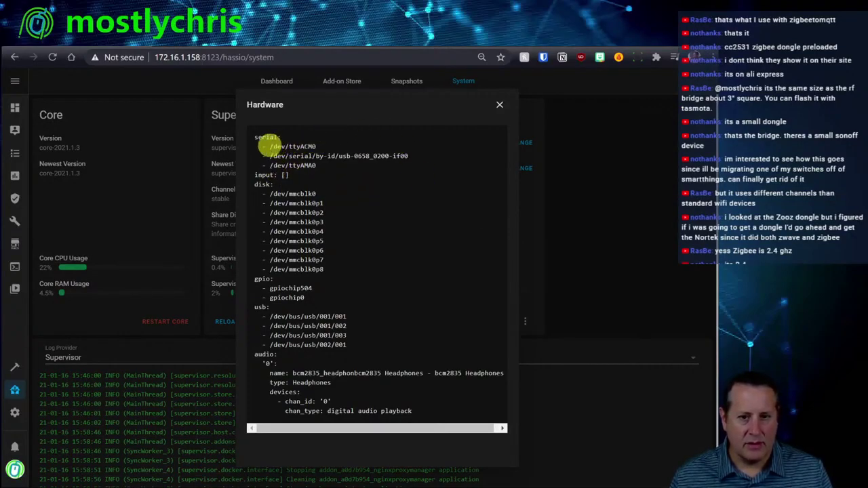
pyautogui.moveTo(268, 146); pyautogui.dragTo(314, 145)
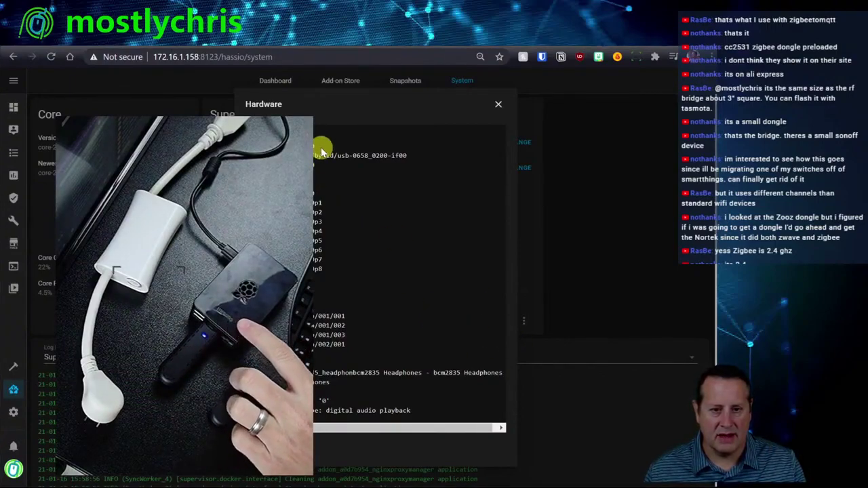
pyautogui.moveTo(405, 155); pyautogui.dragTo(305, 155)
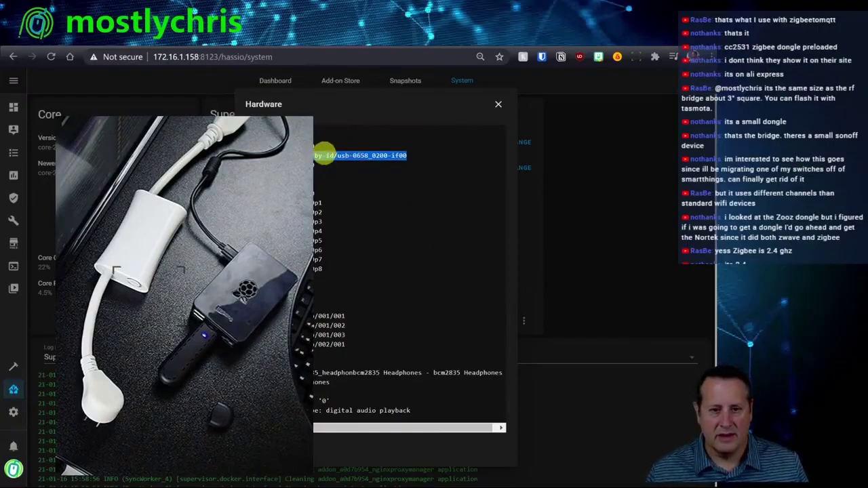
pyautogui.rightClick(325, 157)
pyautogui.click(357, 169)
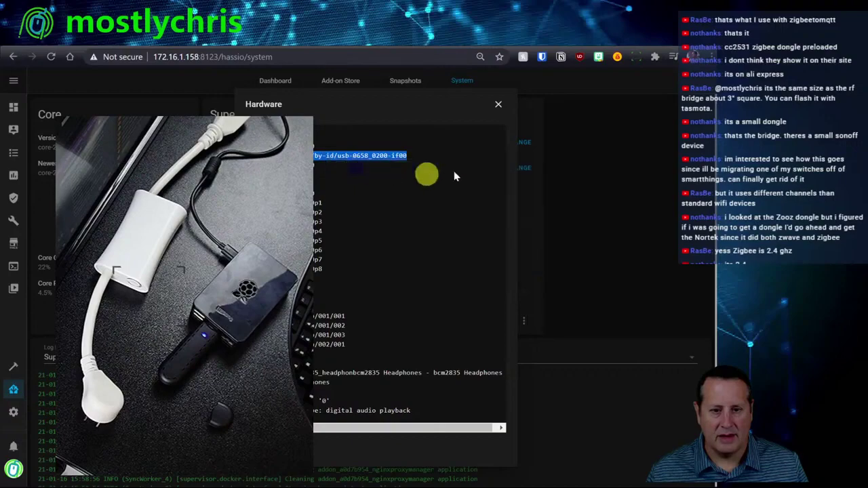
pyautogui.click(496, 112)
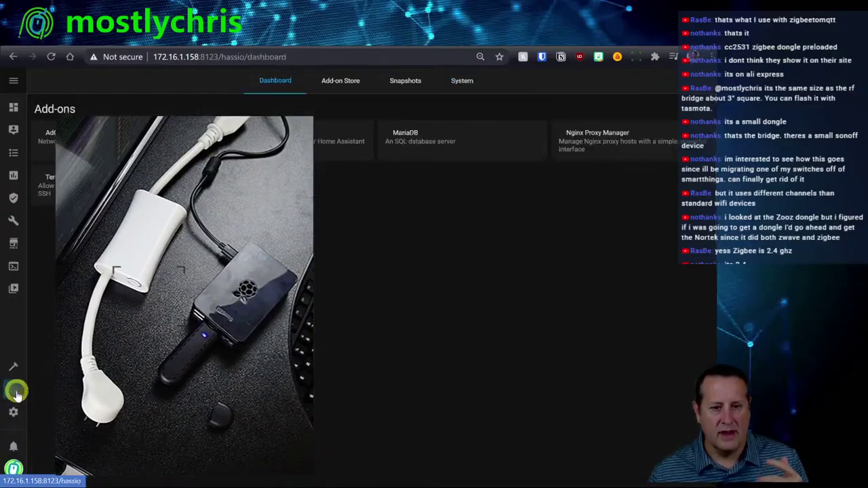
pyautogui.click(338, 90)
# Search the Add-on Store for 'zw' and open the OpenZWave add-on
pyautogui.click(134, 106)
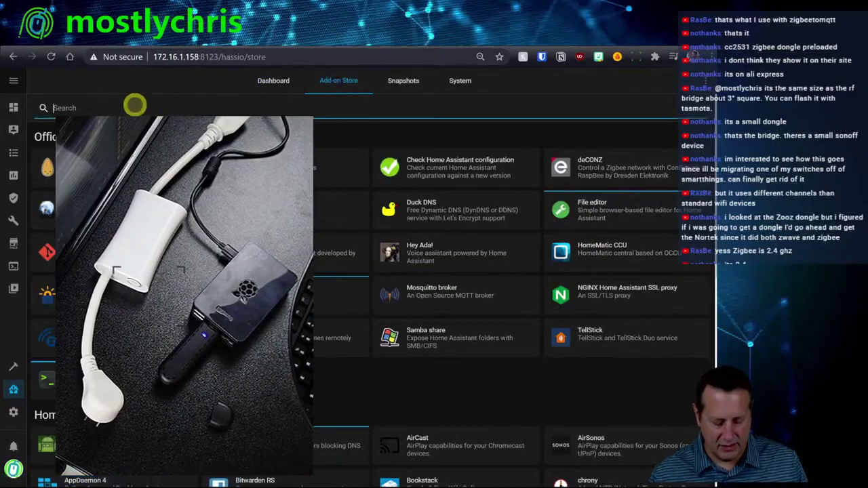
pyautogui.write('zw')
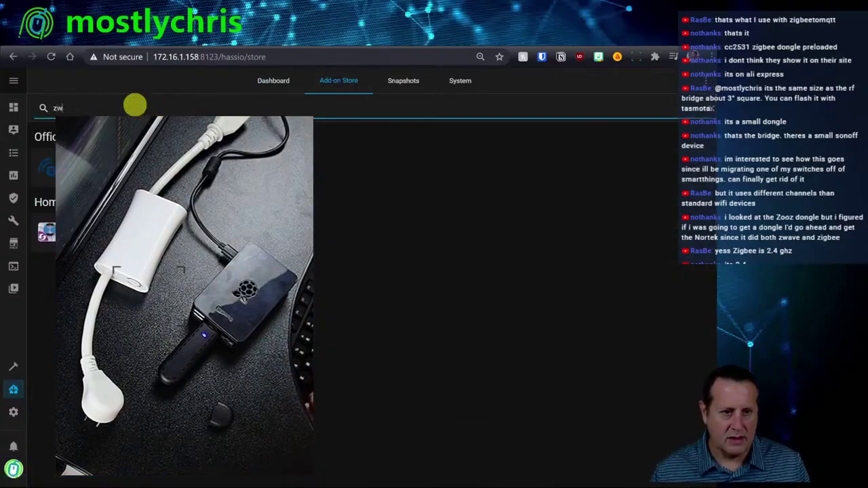
pyautogui.click(135, 232)
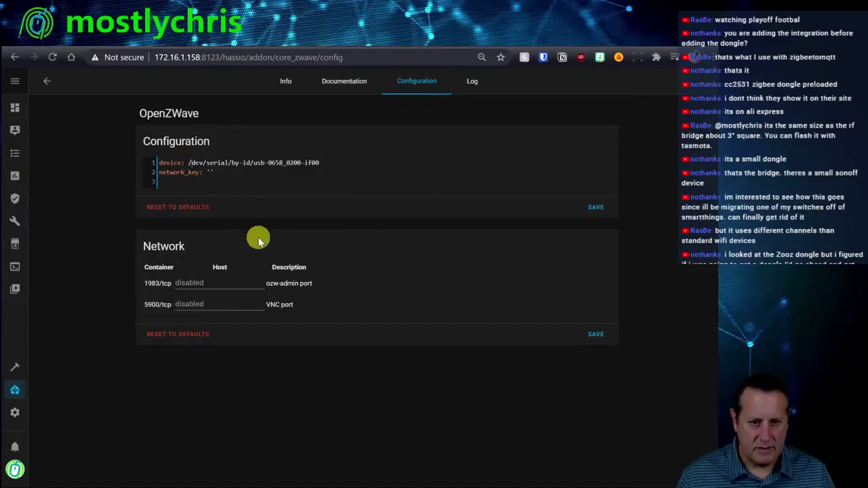
# Put quotes around the device path in the OpenZWave configuration and save it
pyautogui.write("'")
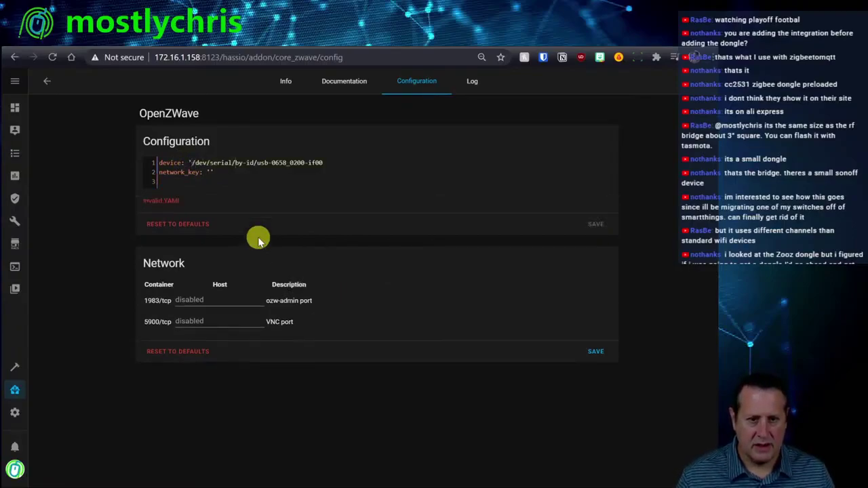
pyautogui.write("'")
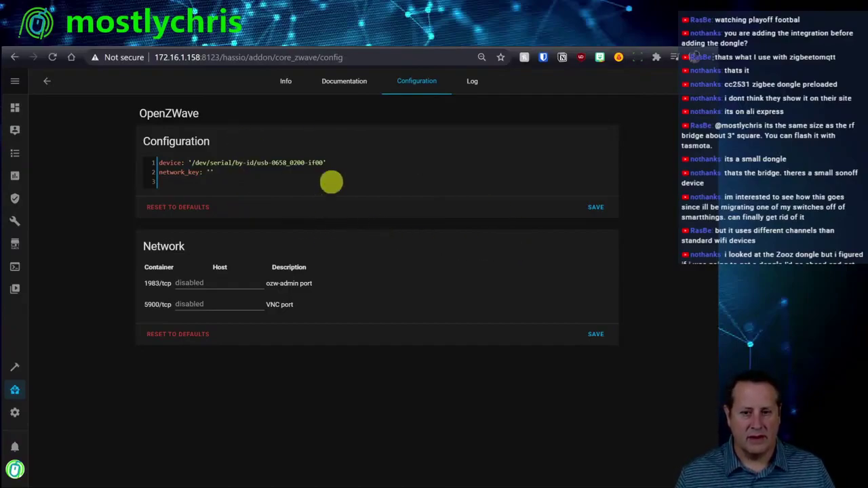
pyautogui.click(596, 208)
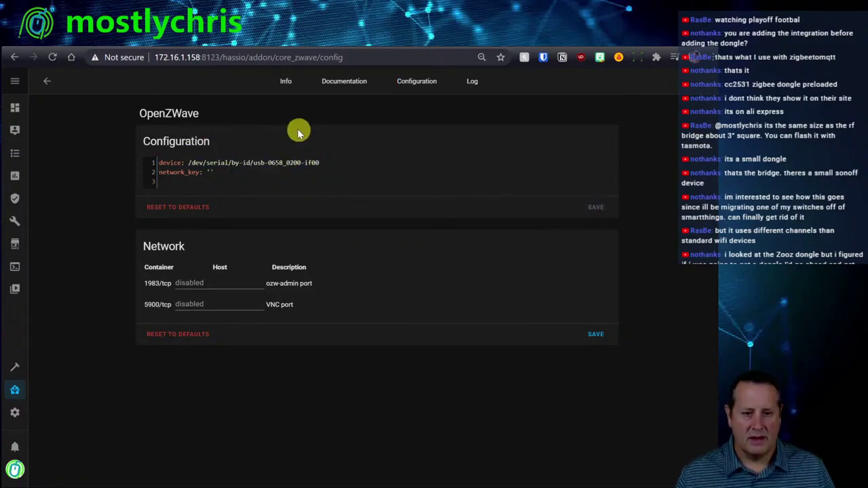
pyautogui.click(287, 84)
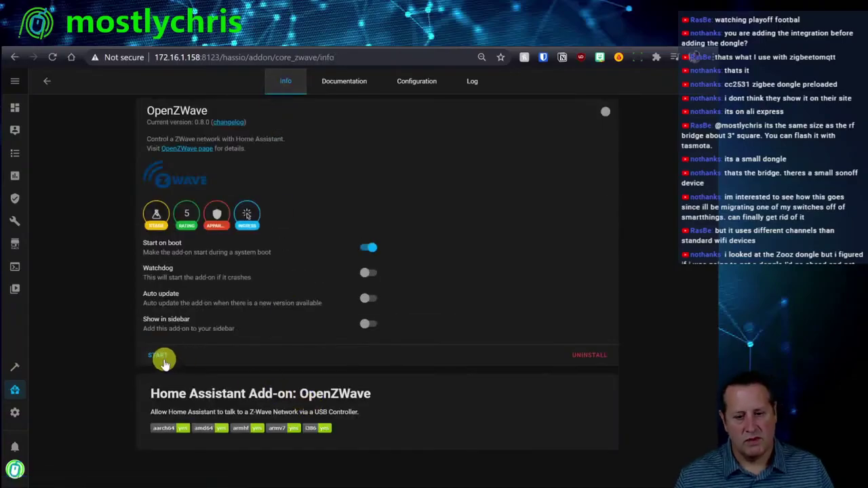
# Start the OpenZWave add-on and refresh its log to see the Z-Wave node queries
pyautogui.click(161, 361)
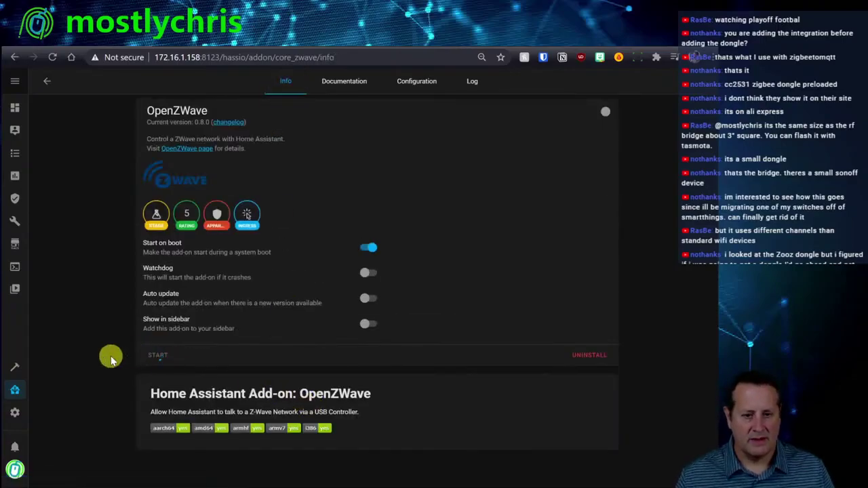
pyautogui.click(473, 82)
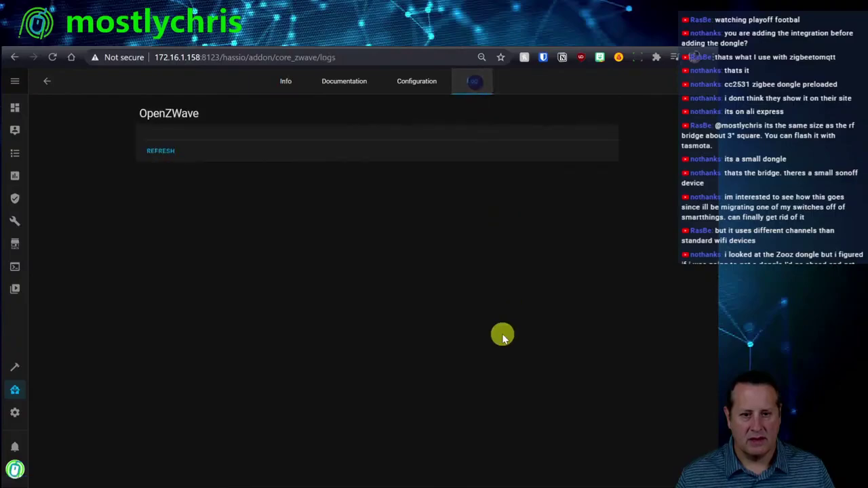
pyautogui.click(165, 153)
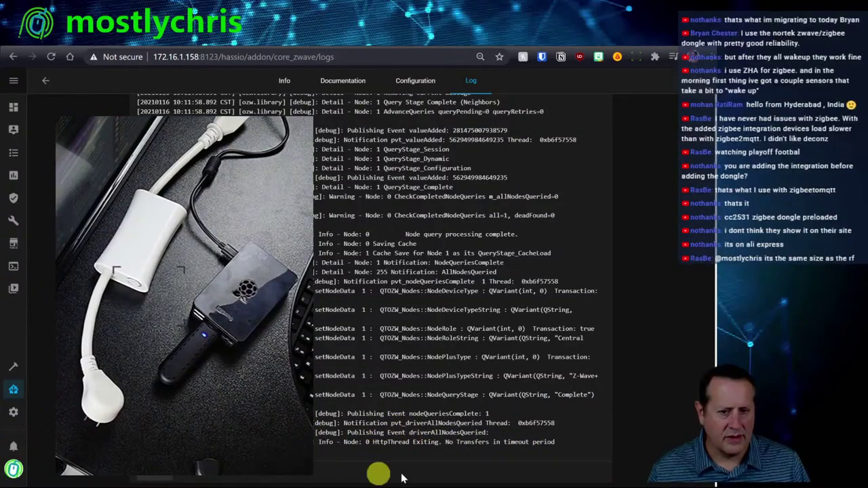
# Add the discovered OpenZWave (beta) integration using the add-on, with no area assigned
pyautogui.click(14, 415)
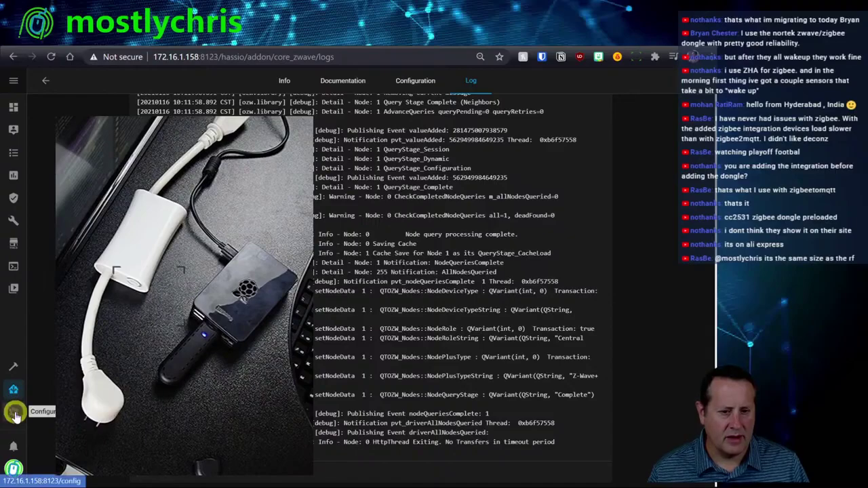
pyautogui.click(390, 212)
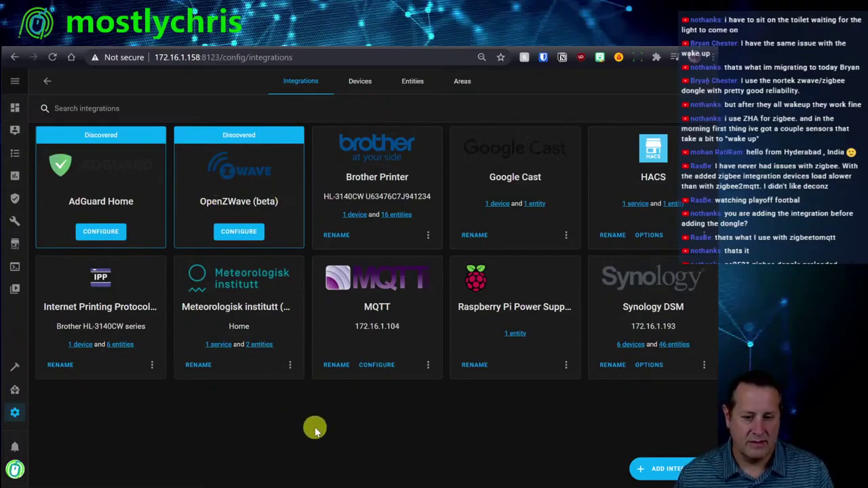
pyautogui.click(238, 231)
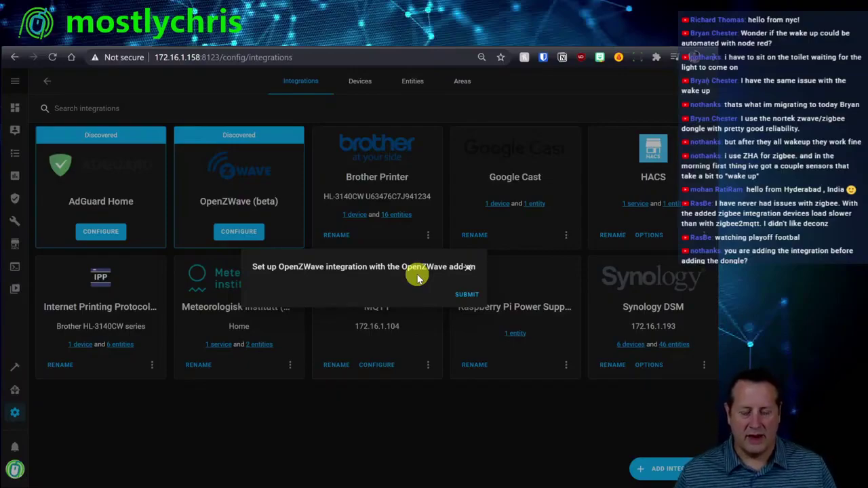
pyautogui.click(474, 295)
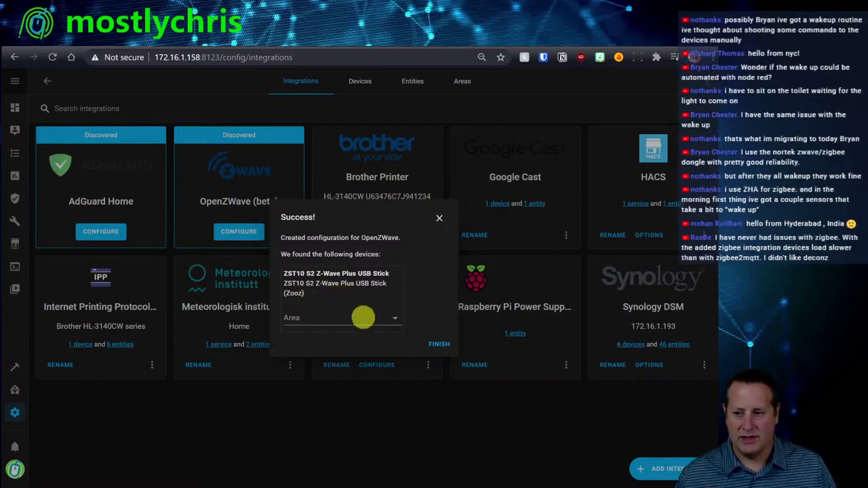
pyautogui.click(345, 318)
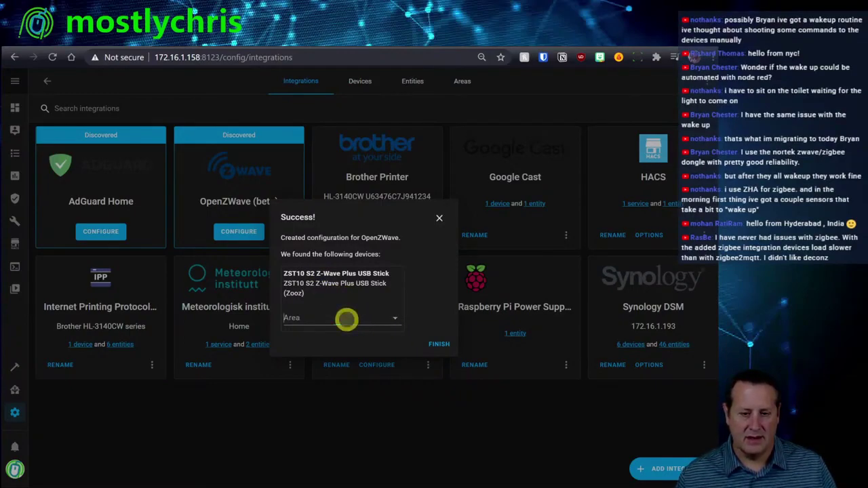
pyautogui.click(433, 336)
pyautogui.click(438, 344)
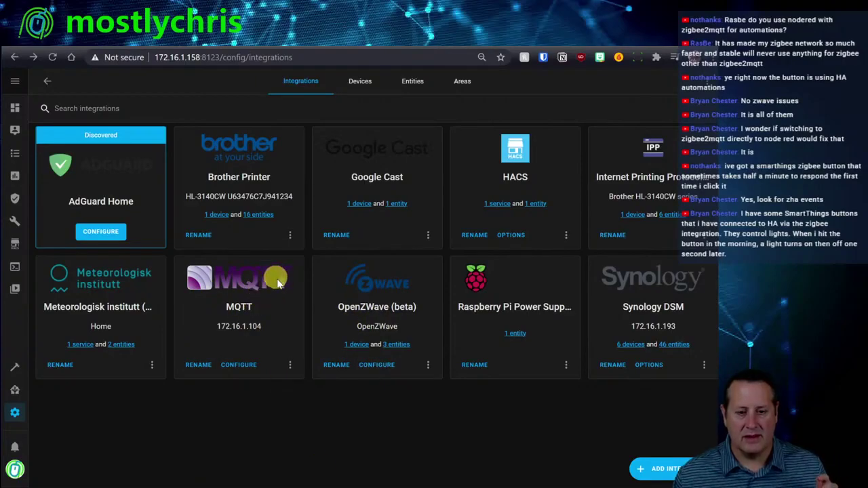
pyautogui.click(15, 394)
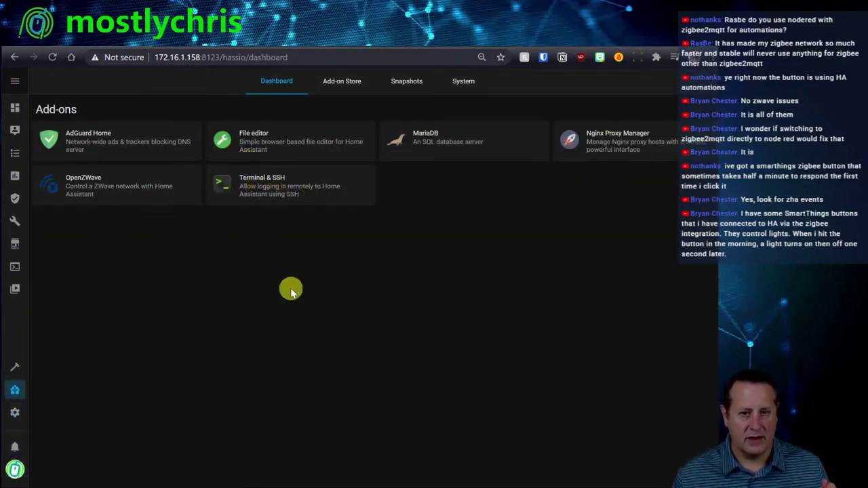
pyautogui.click(15, 412)
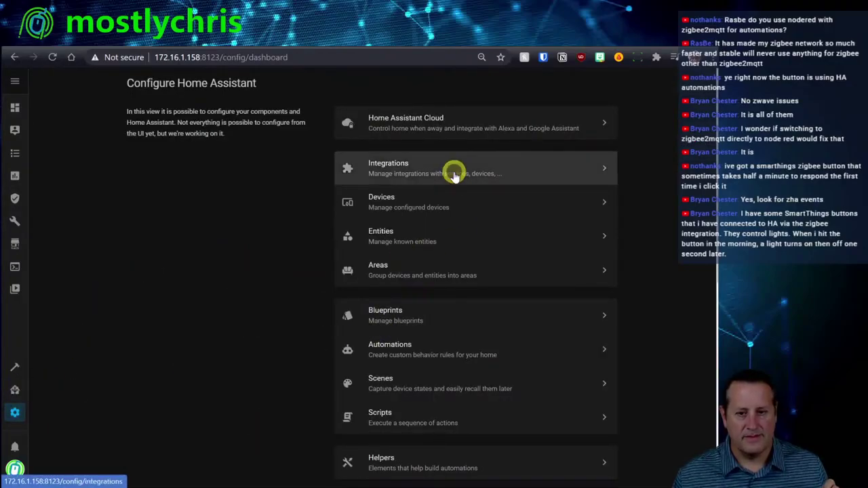
# Open Integrations to see OpenZWave (beta) listed with 1 device and 3 entities
pyautogui.click(452, 170)
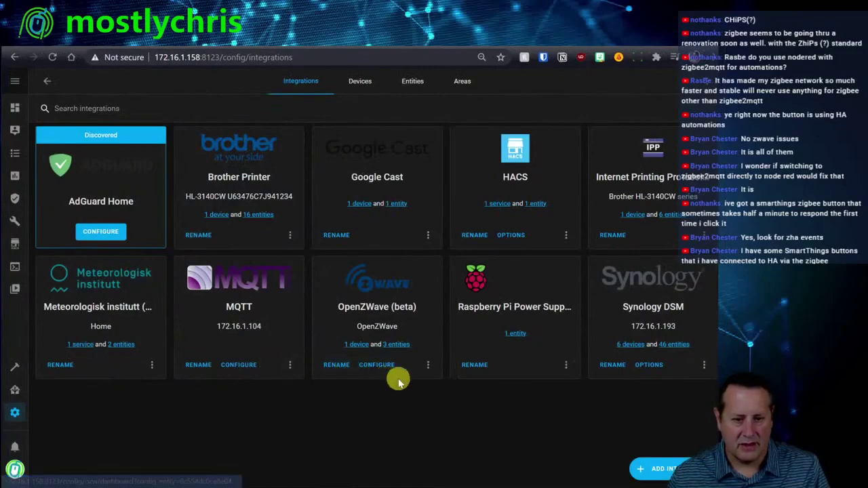
# Open the OpenZWave add-on's Log tab from the Supervisor dashboard
pyautogui.click(15, 390)
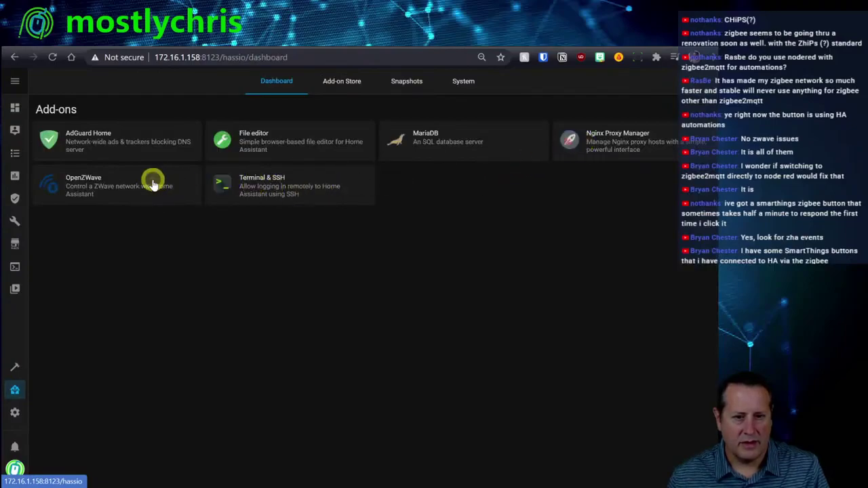
pyautogui.click(153, 184)
pyautogui.click(473, 83)
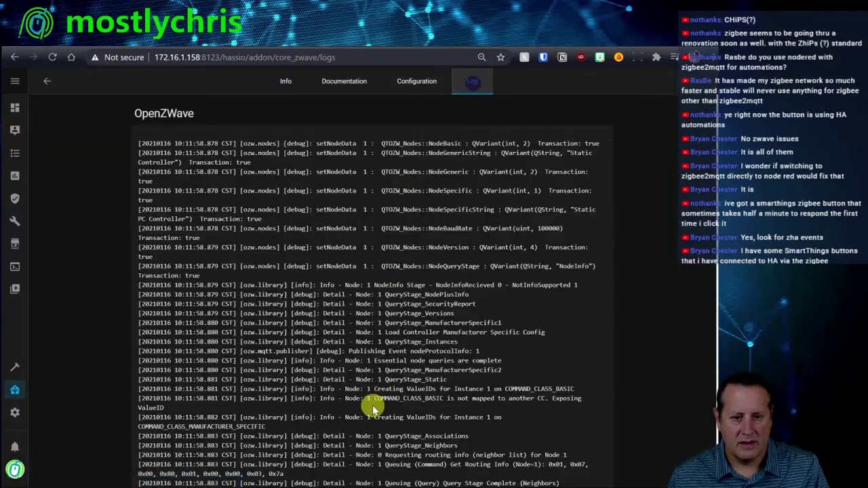
pyautogui.scroll(-15, 372, 405)
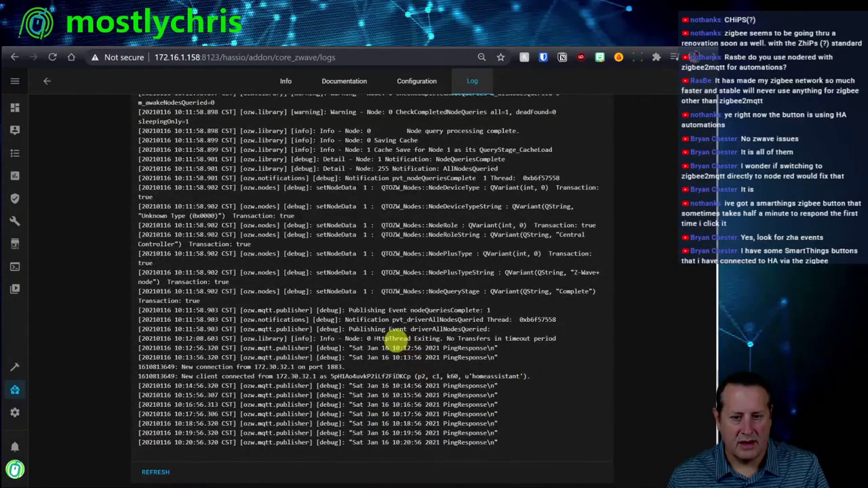
# Highlight the mqtt.publisher log entries, refresh the log, and return to the add-ons dashboard
pyautogui.moveTo(257, 349); pyautogui.dragTo(306, 349)
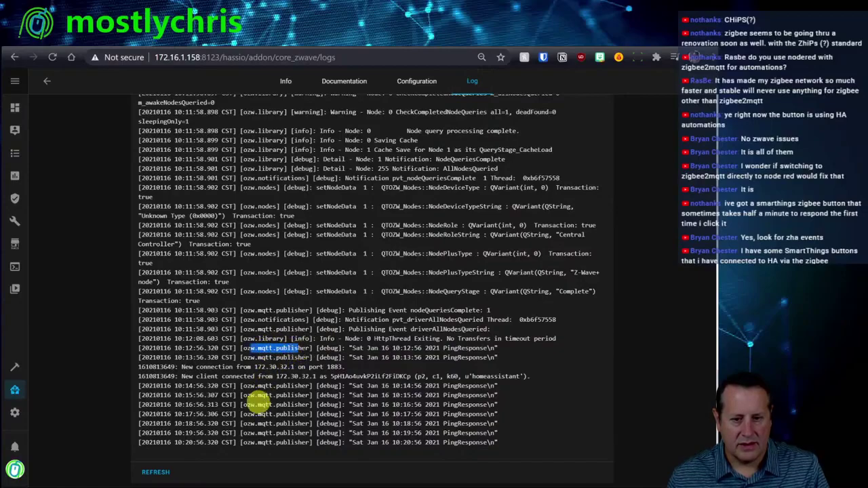
pyautogui.moveTo(257, 404); pyautogui.dragTo(304, 404)
pyautogui.click(279, 423)
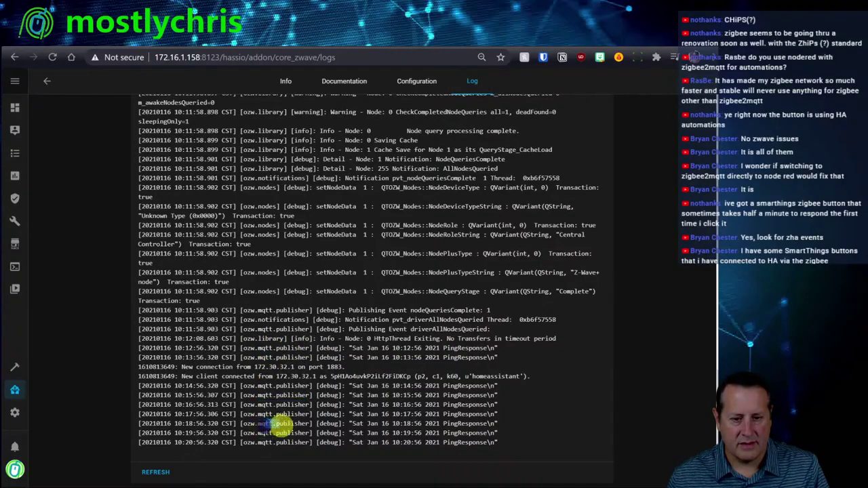
pyautogui.moveTo(265, 424); pyautogui.dragTo(287, 424)
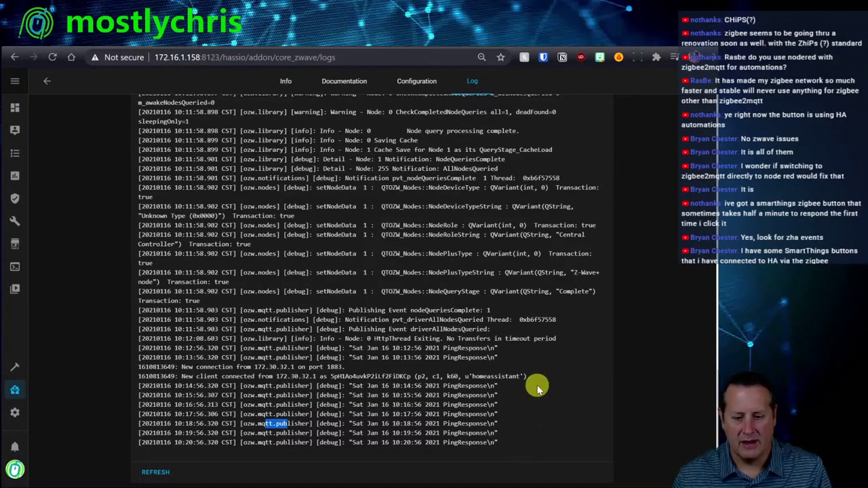
pyautogui.click(156, 471)
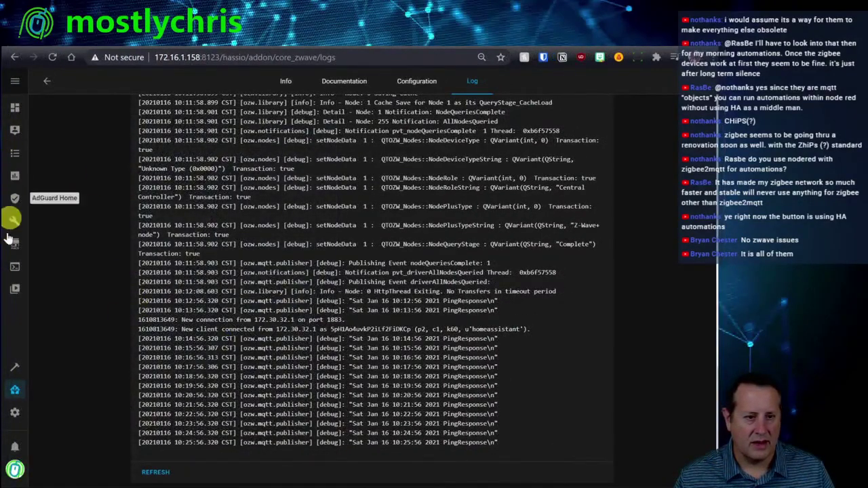
pyautogui.click(16, 392)
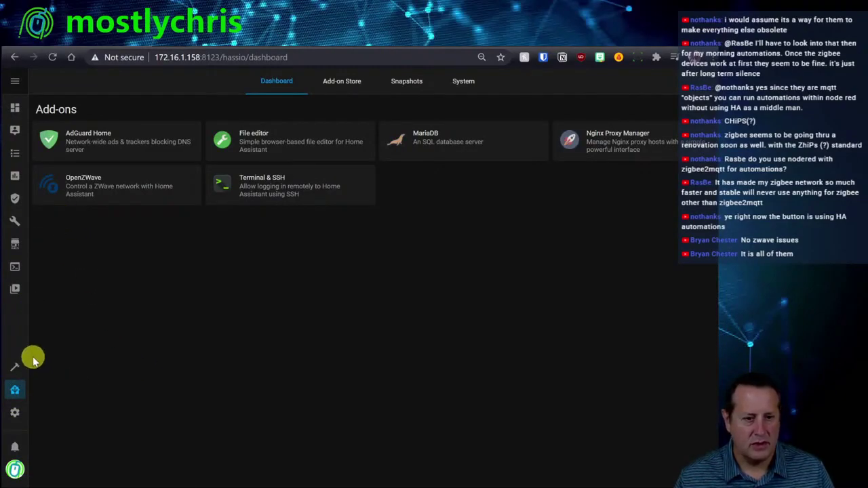
# From Configuration > Integrations, open OpenZWave network management and start ADD NODE pairing
pyautogui.click(19, 416)
pyautogui.click(430, 170)
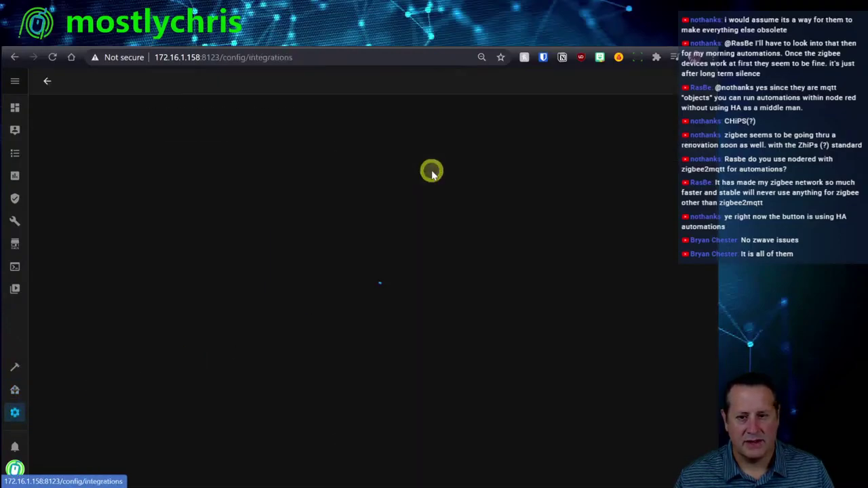
pyautogui.click(383, 364)
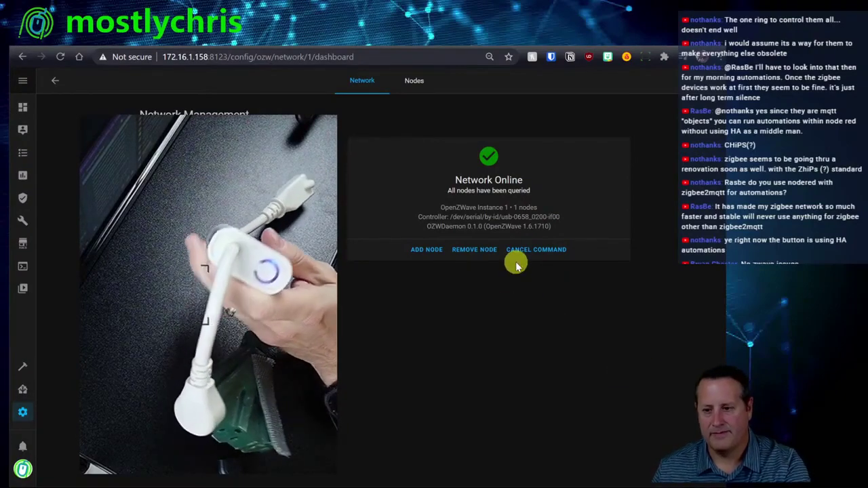
pyautogui.click(432, 252)
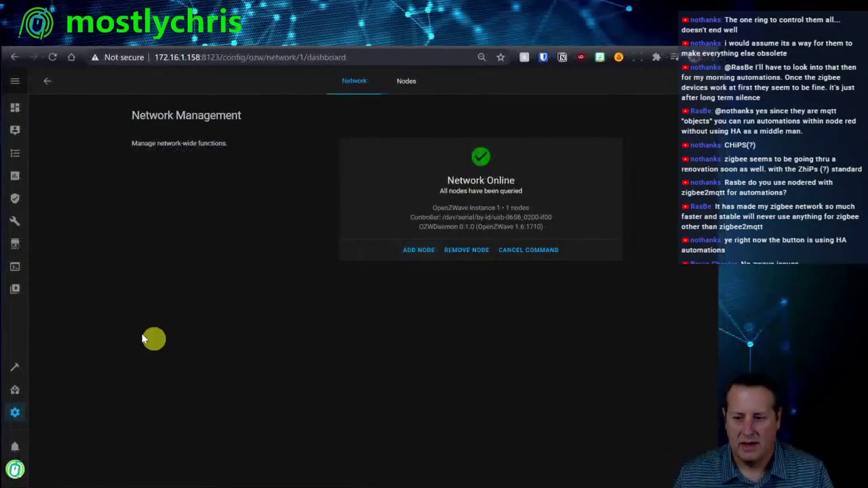
pyautogui.click(15, 366)
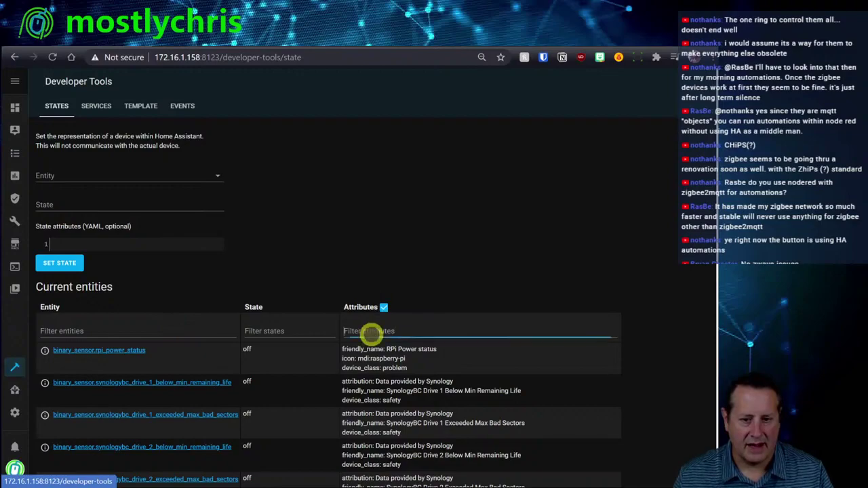
# Filter Developer Tools entity states by 'node', then go back to the Overview dashboard
pyautogui.write('node')
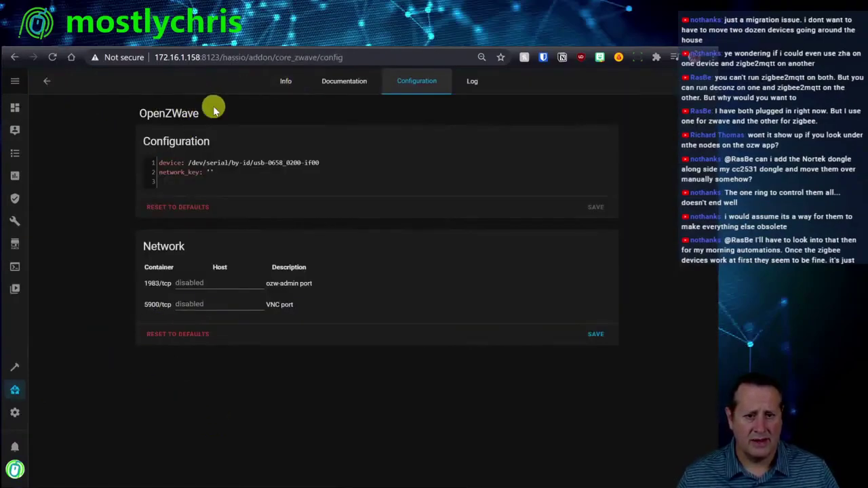
pyautogui.click(23, 107)
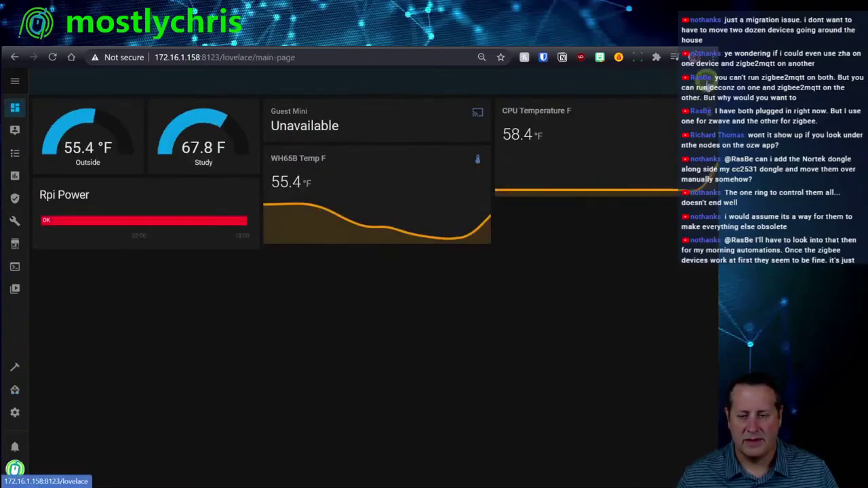
# Put the dashboard in edit mode, browse the Add Card picker, cancel it, then go to Configuration
pyautogui.click(705, 78)
pyautogui.click(664, 108)
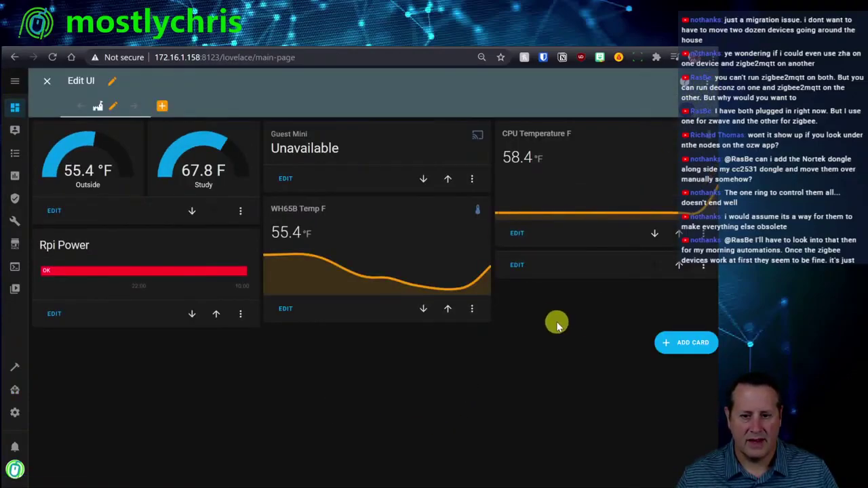
pyautogui.click(686, 342)
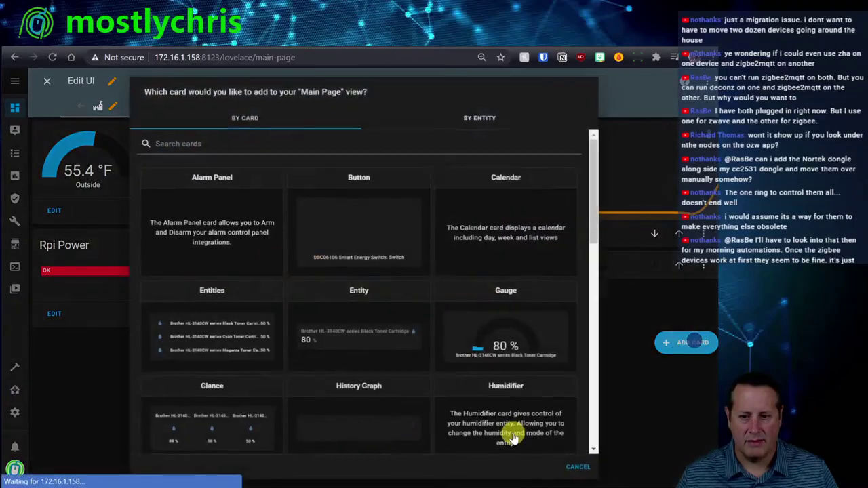
pyautogui.click(255, 144)
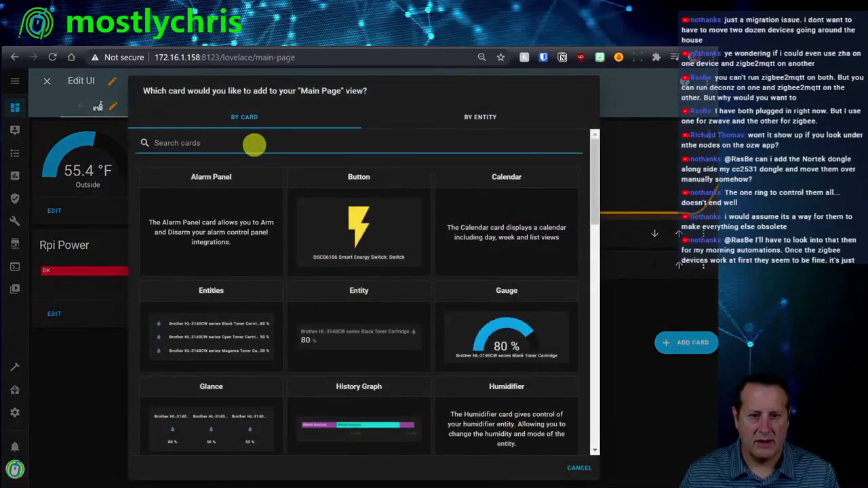
pyautogui.click(576, 468)
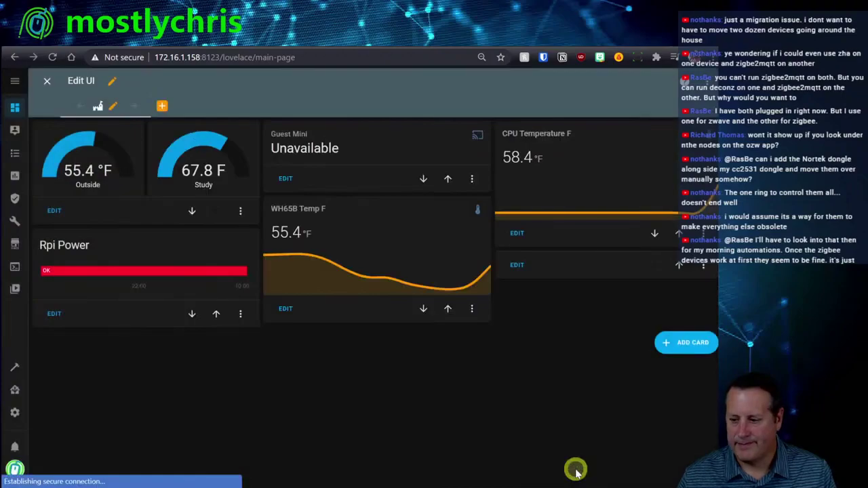
pyautogui.click(13, 414)
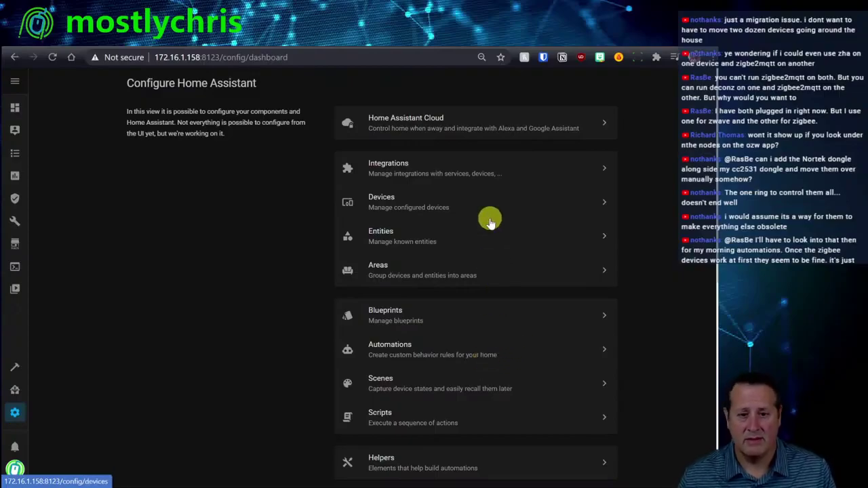
# Open the OpenZWave integration's devices and select the smart energy switch's device page
pyautogui.scroll(-1, 460, 346)
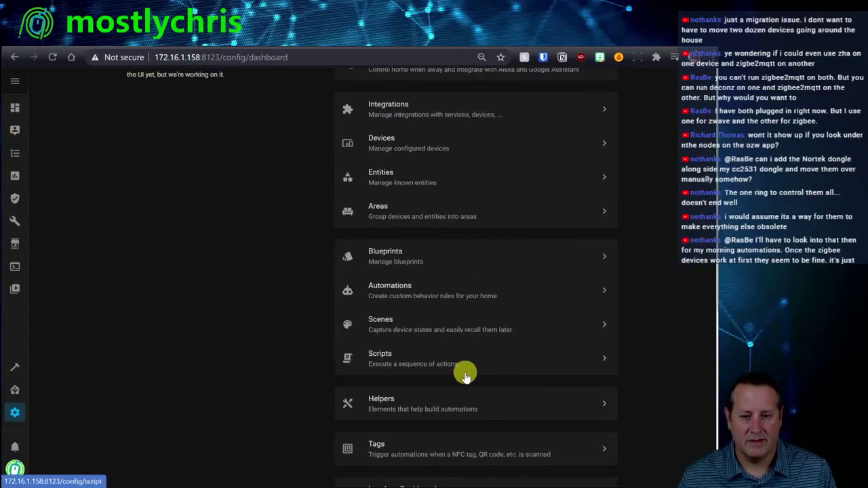
pyautogui.scroll(-1, 465, 376)
pyautogui.scroll(2, 459, 378)
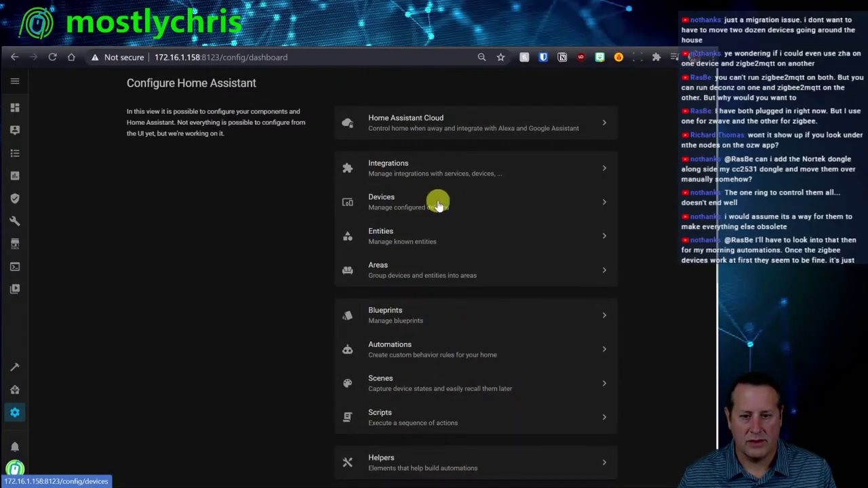
pyautogui.click(430, 175)
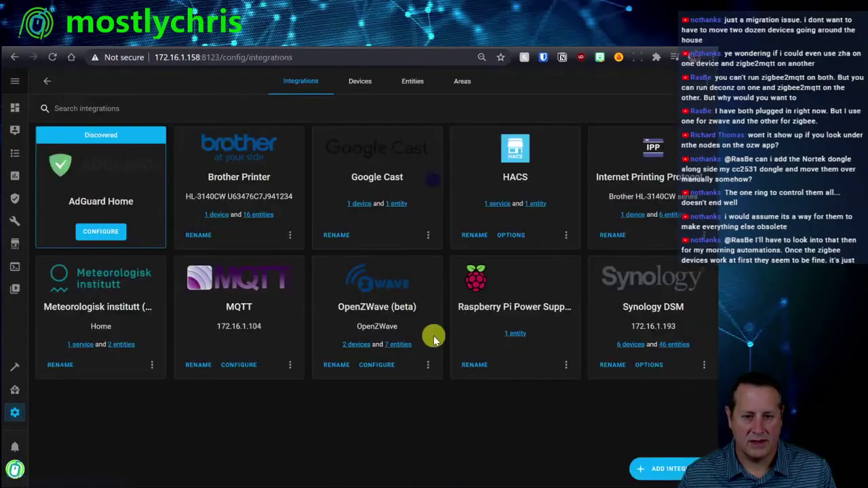
pyautogui.click(355, 344)
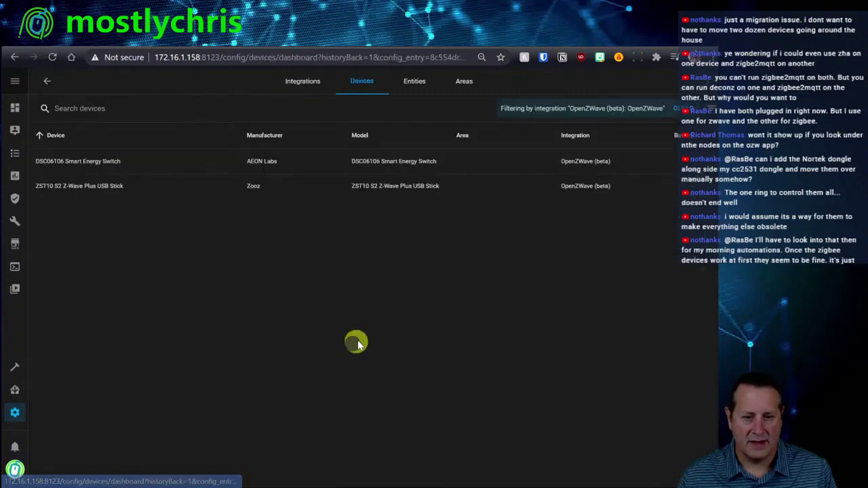
pyautogui.click(91, 162)
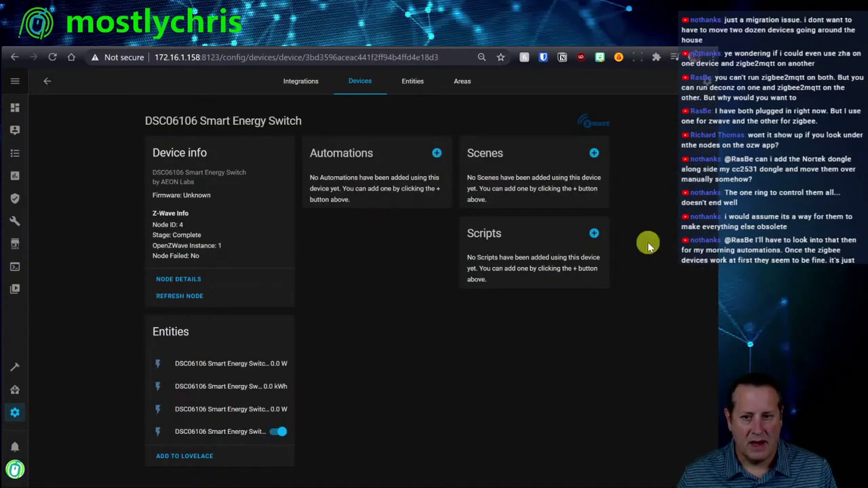
# Rename the device to 'Demo Test Switch' and rename its entity IDs to match
pyautogui.click(707, 84)
pyautogui.click(302, 242)
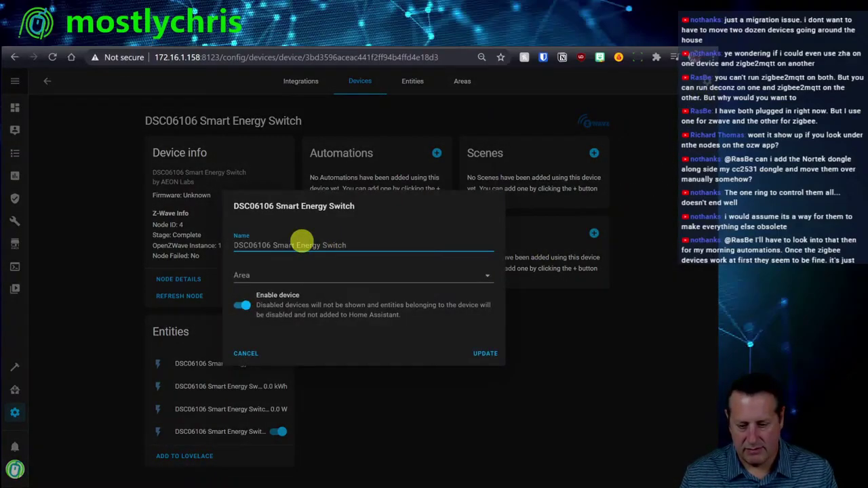
pyautogui.write('Demo Test')
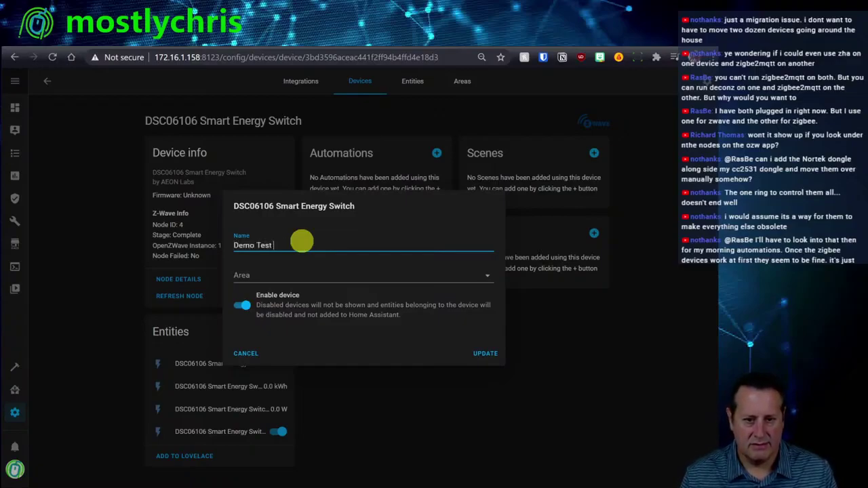
pyautogui.write(' Switch')
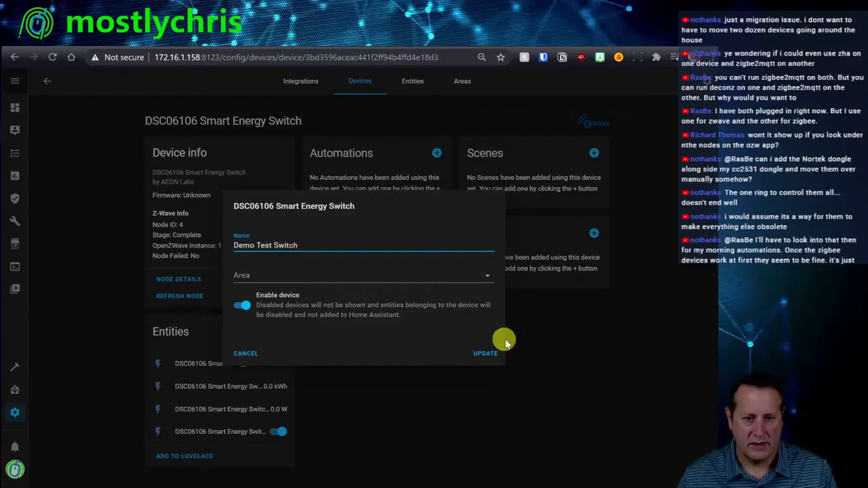
pyautogui.click(486, 355)
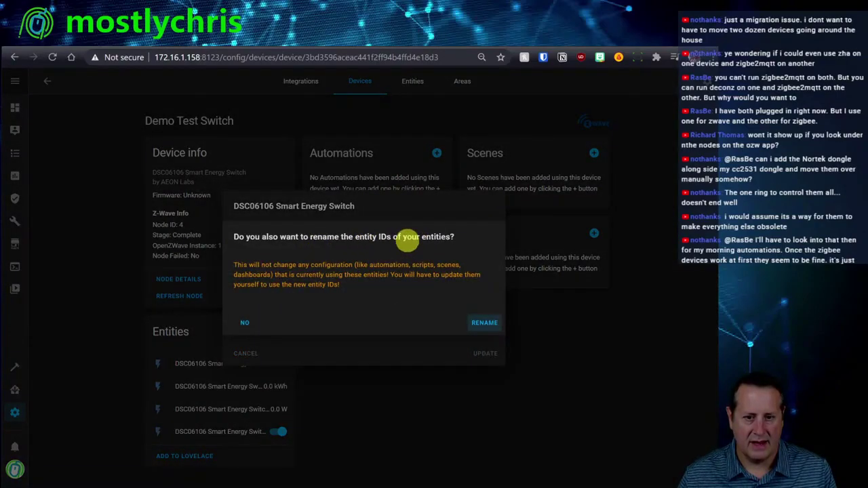
pyautogui.click(487, 325)
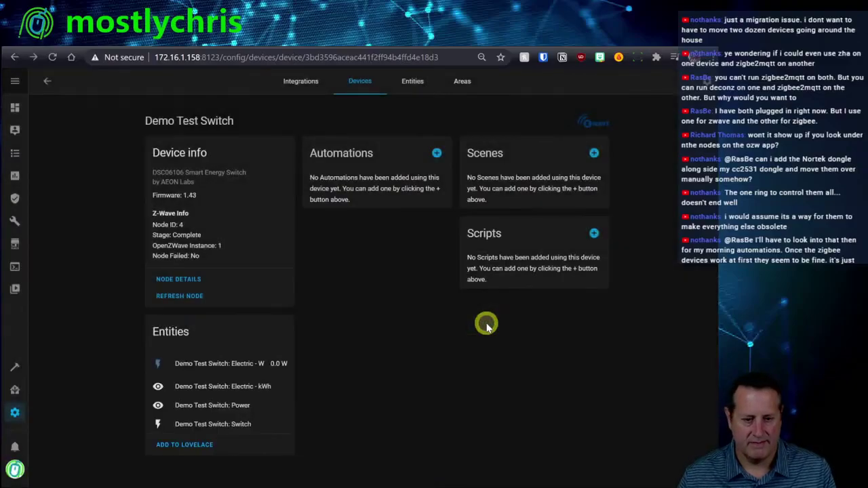
pyautogui.click(243, 388)
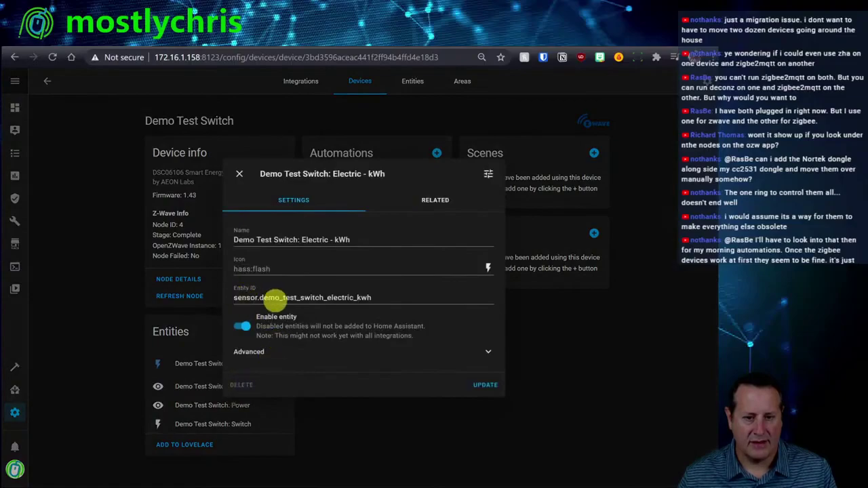
pyautogui.click(239, 173)
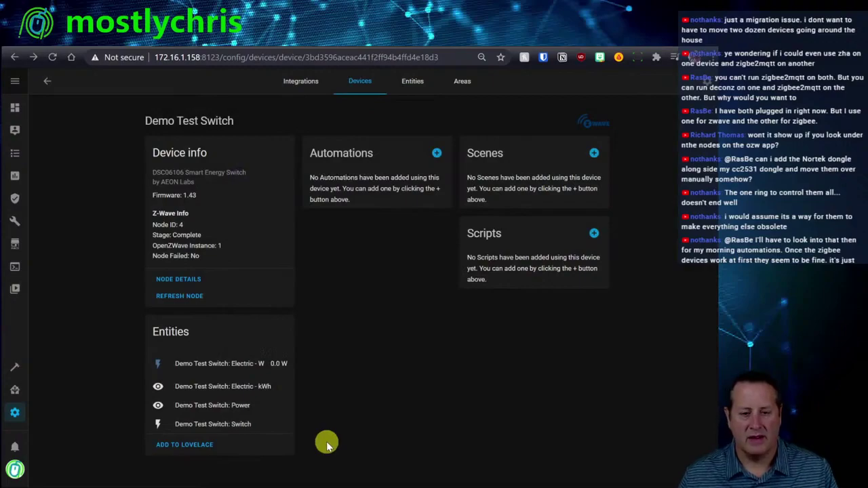
pyautogui.click(241, 405)
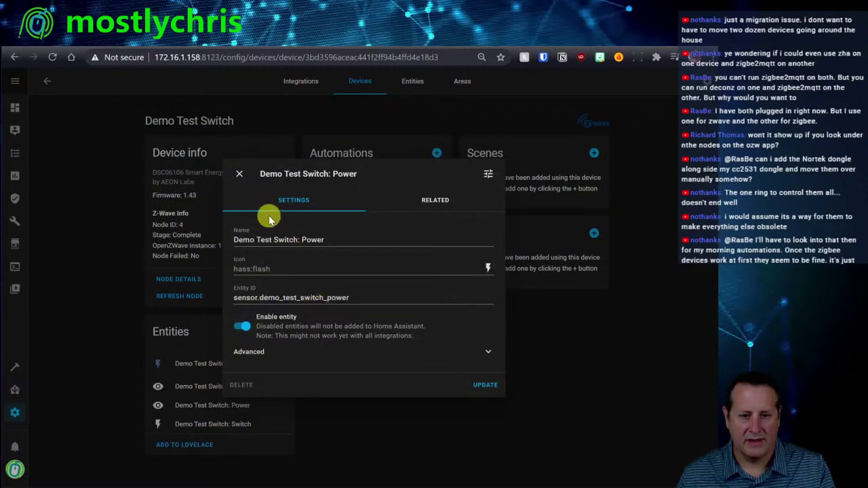
pyautogui.click(239, 173)
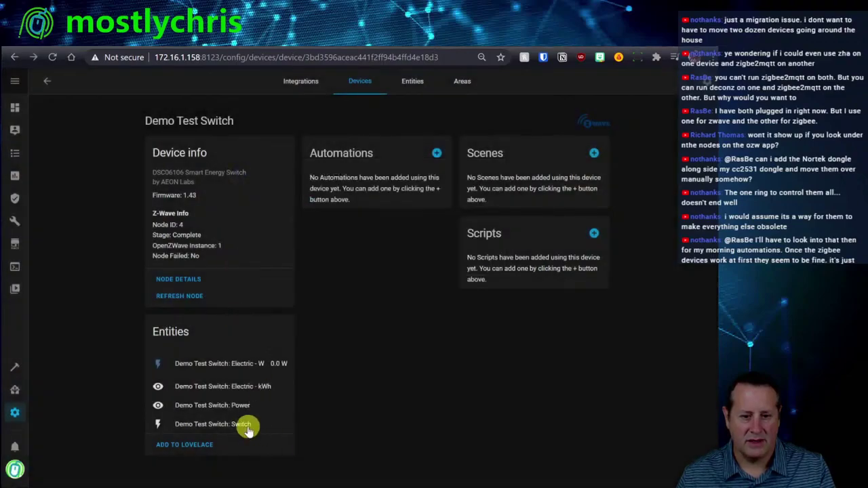
pyautogui.click(268, 367)
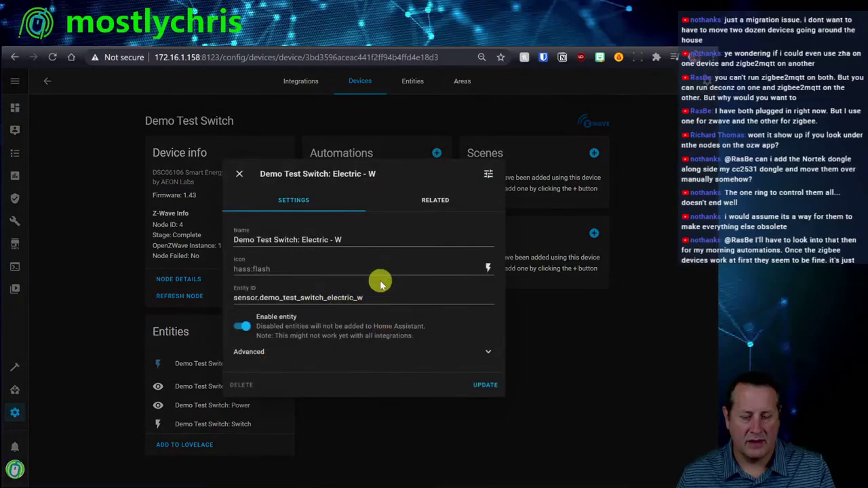
pyautogui.click(239, 173)
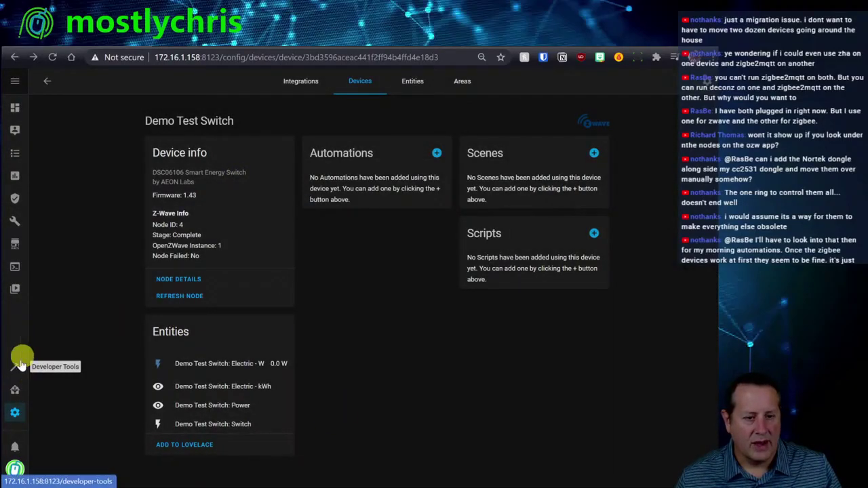
pyautogui.click(14, 109)
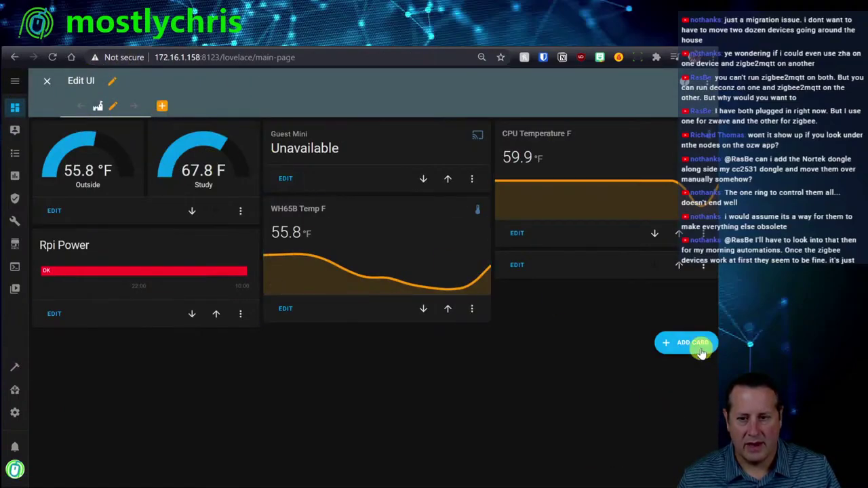
# Add and save a Button card named Demo Switch with icon mdi:fridge and Toggle tap action
pyautogui.click(675, 347)
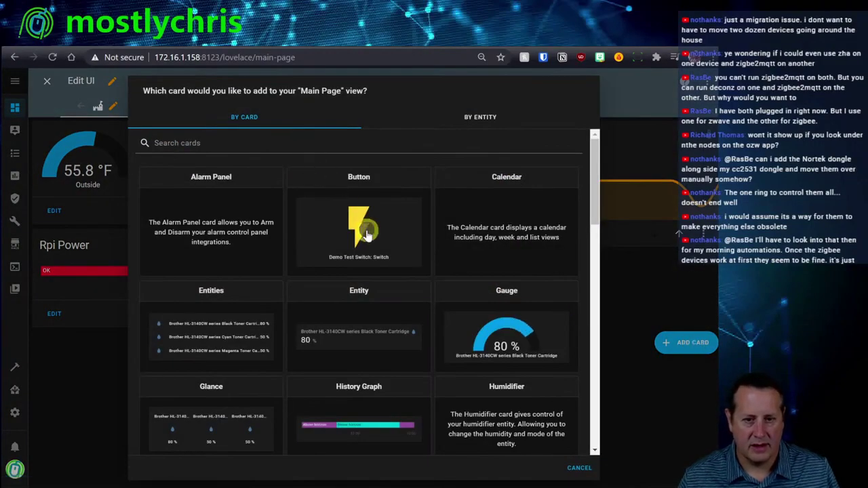
pyautogui.click(366, 234)
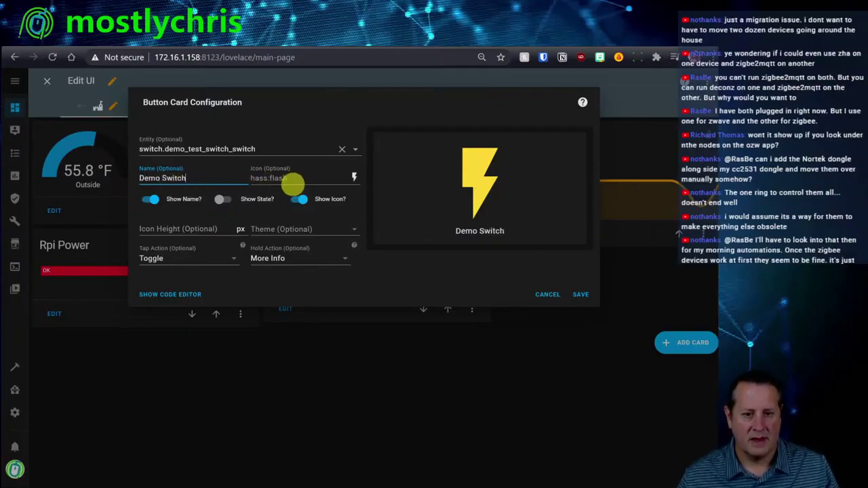
pyautogui.click(289, 178)
pyautogui.hotkey('ctrl', 'a')
pyautogui.write('m')
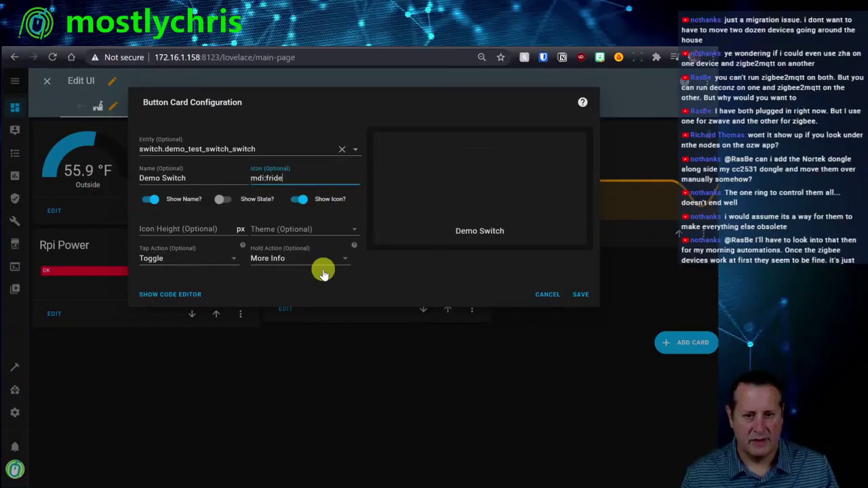
pyautogui.press('BackSpace')
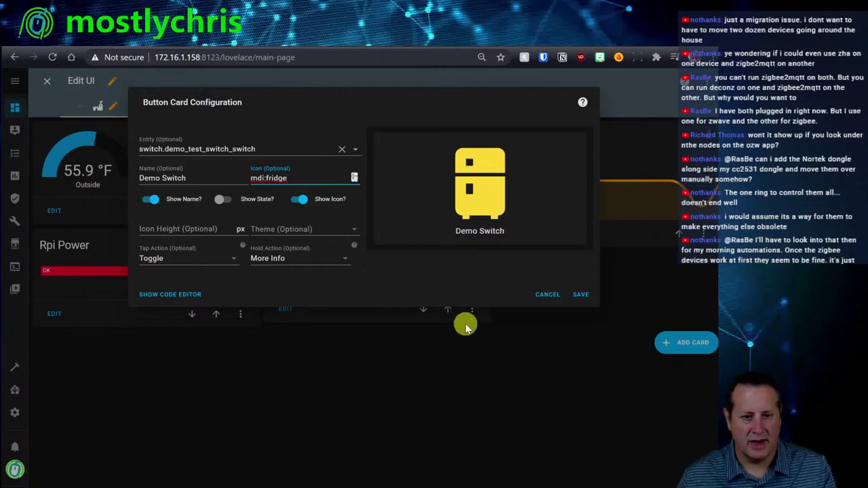
pyautogui.click(190, 264)
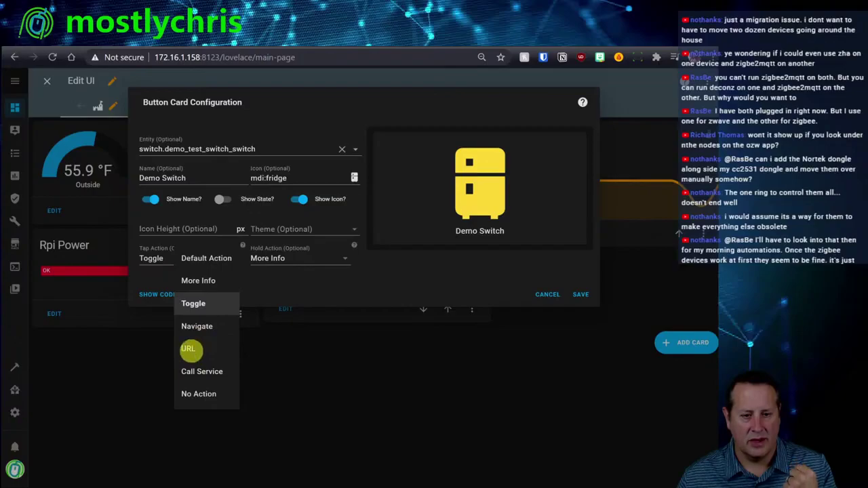
pyautogui.click(425, 276)
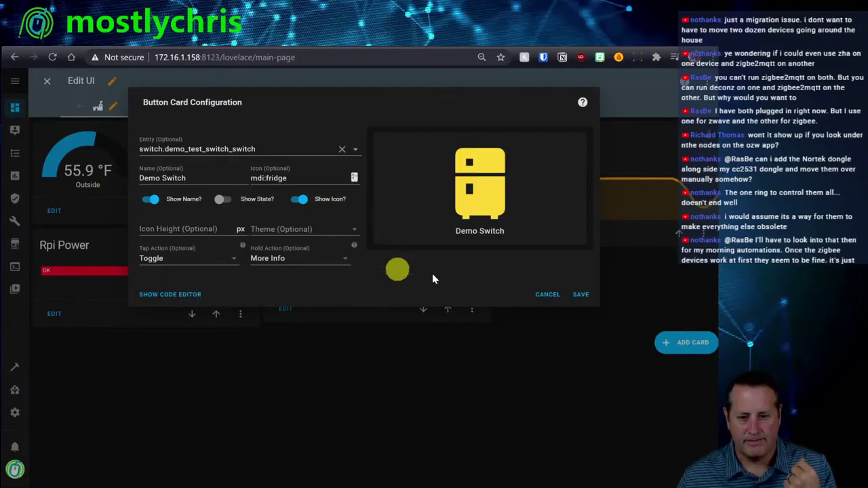
pyautogui.click(588, 295)
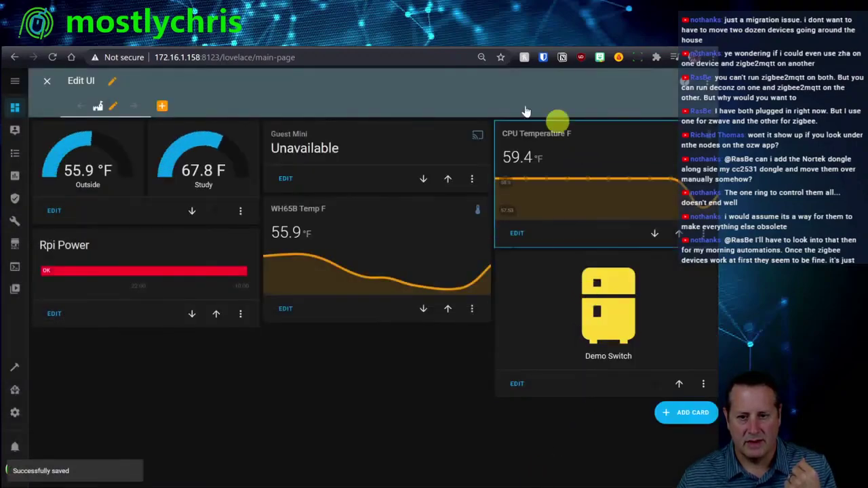
# Leave edit mode and toggle the Demo Switch card off, on, off, on, and off again
pyautogui.click(50, 82)
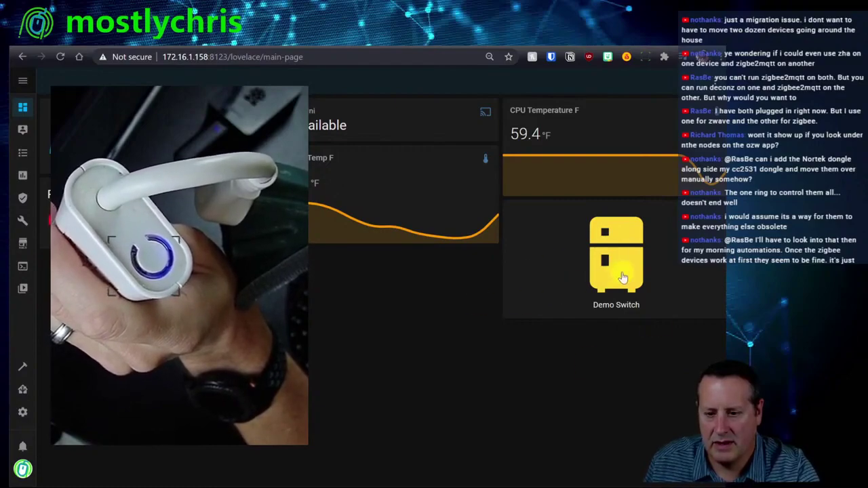
pyautogui.click(622, 276)
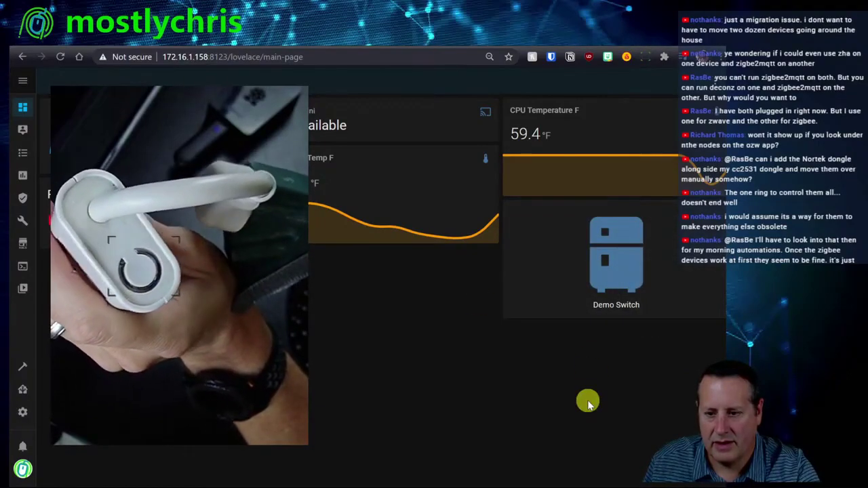
pyautogui.click(625, 274)
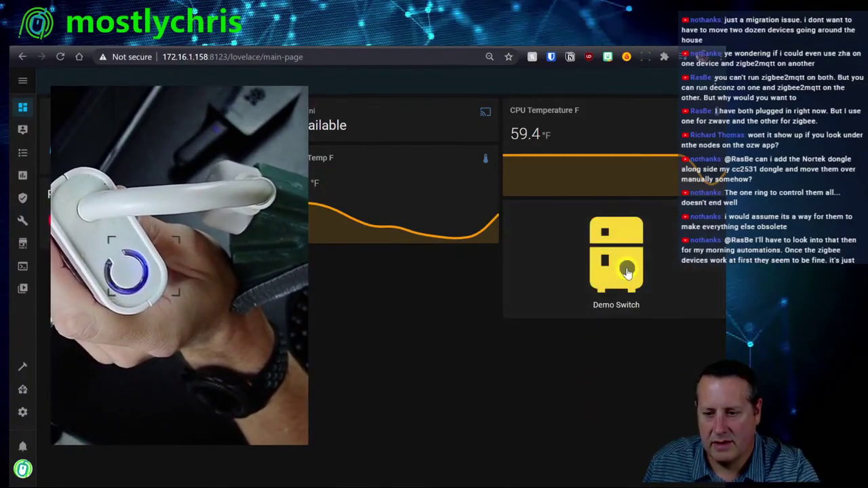
pyautogui.click(627, 274)
pyautogui.click(622, 275)
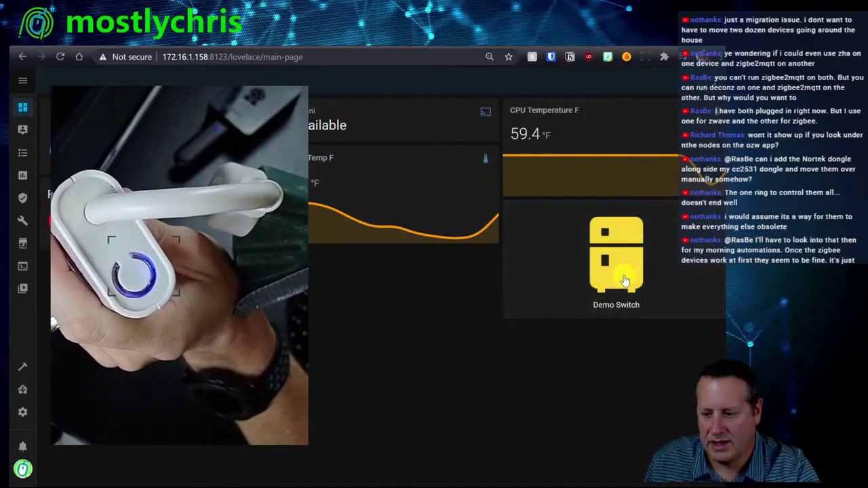
pyautogui.click(624, 278)
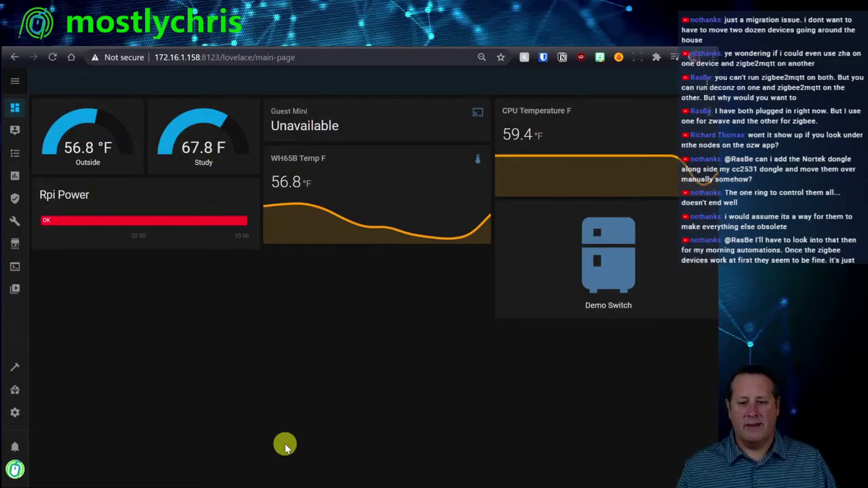
# View the Supervisor System information, glance at Configuration, and return to Supervisor
pyautogui.click(15, 390)
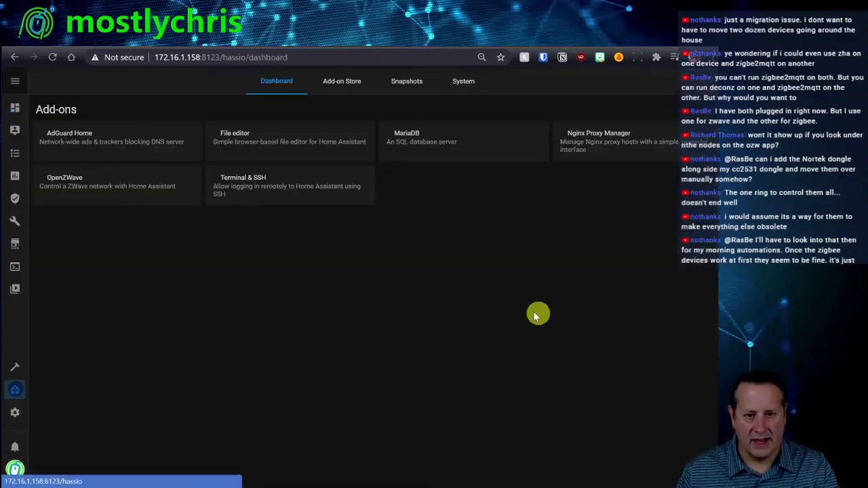
pyautogui.click(463, 81)
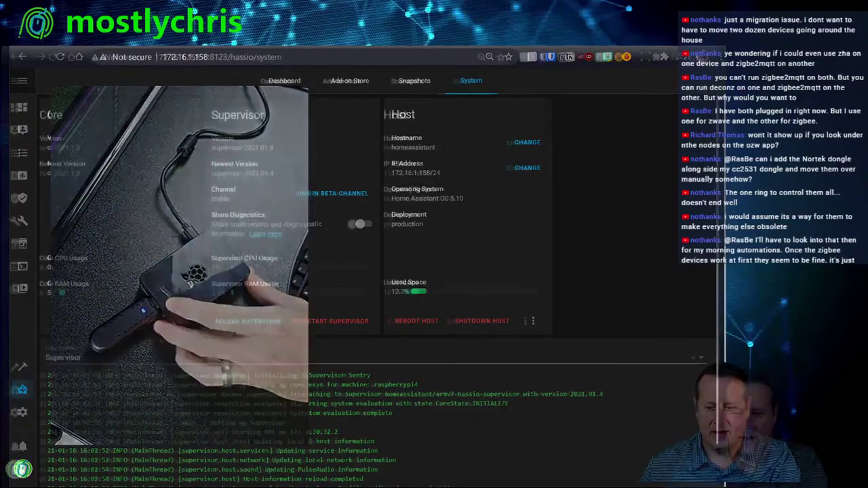
pyautogui.click(15, 412)
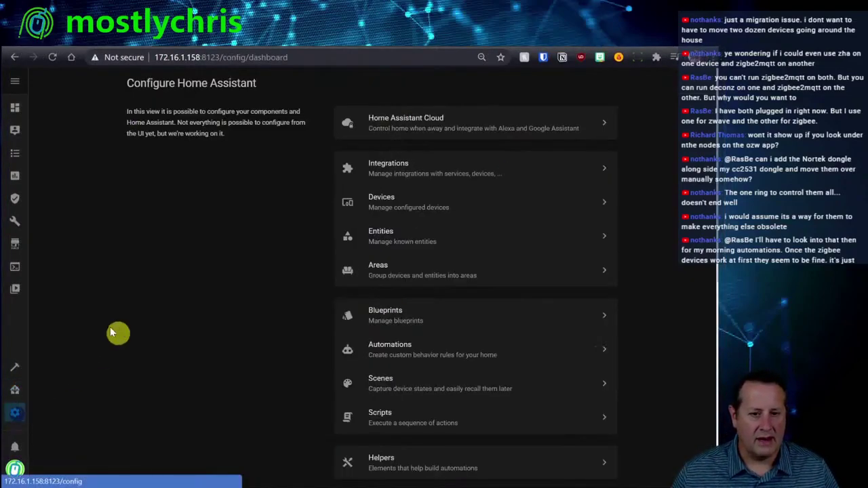
pyautogui.click(14, 389)
# Search the Add-on Store for 'zw', check OpenZWave's Configuration tab, then return to Supervisor System
pyautogui.click(326, 84)
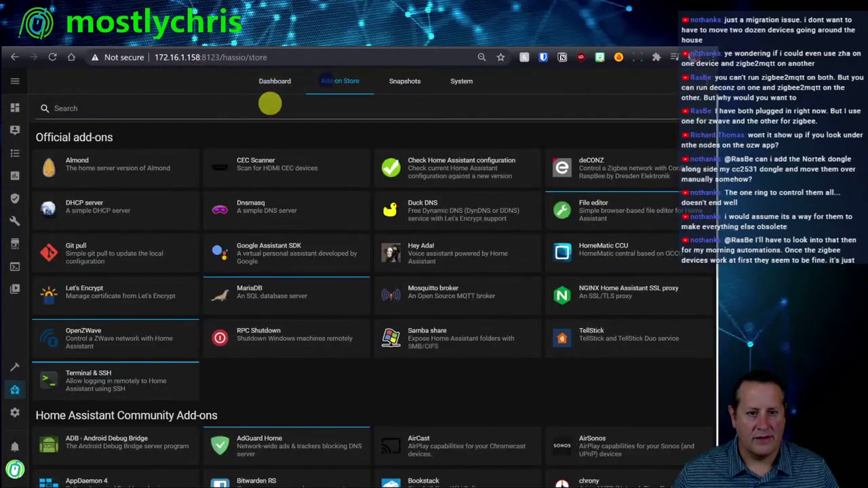
pyautogui.write('zwav')
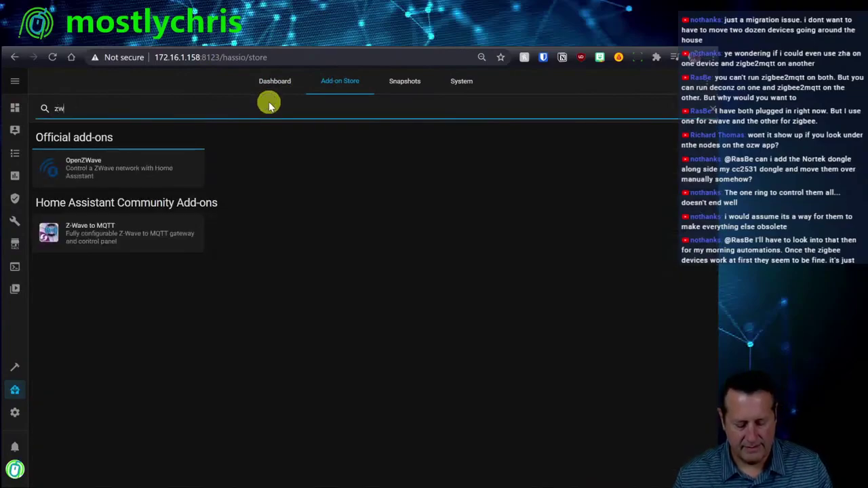
pyautogui.click(102, 169)
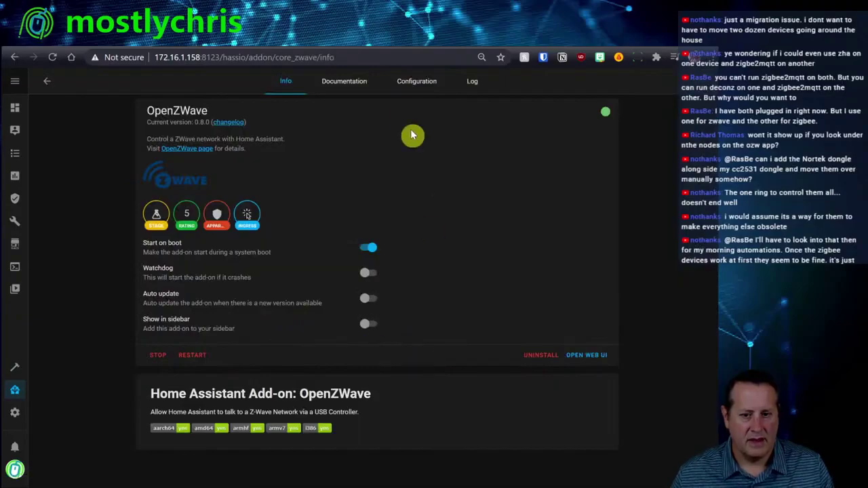
pyautogui.click(412, 82)
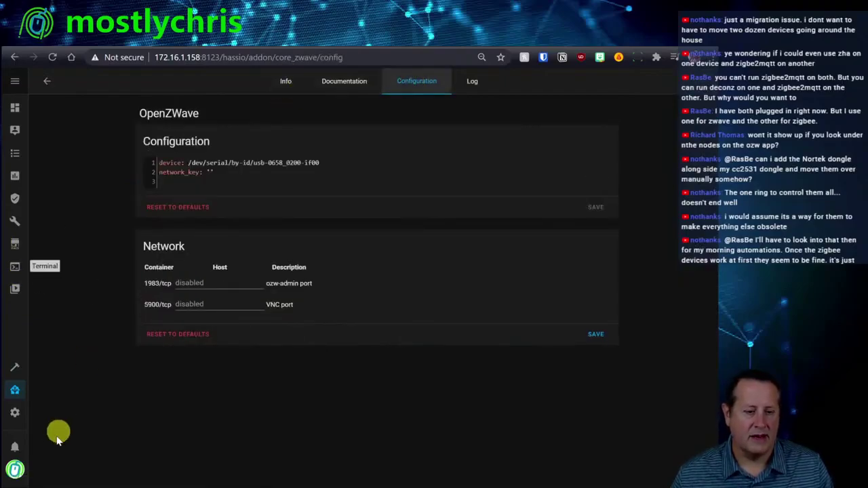
pyautogui.click(11, 411)
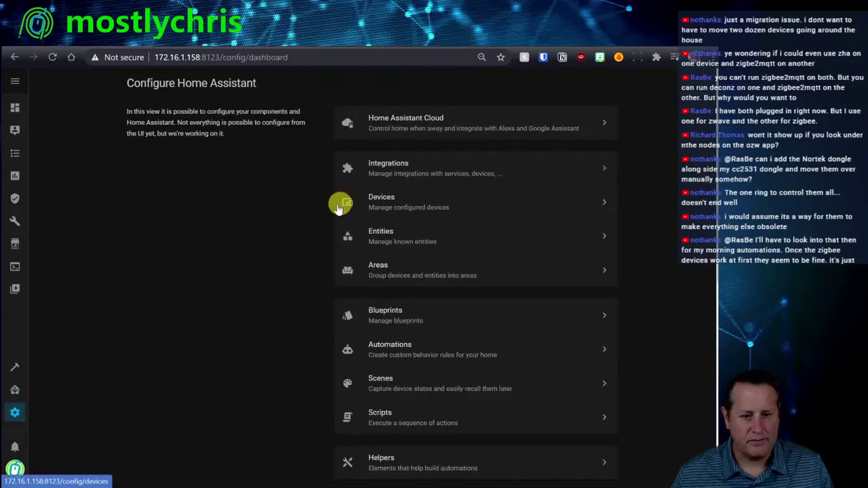
pyautogui.click(15, 389)
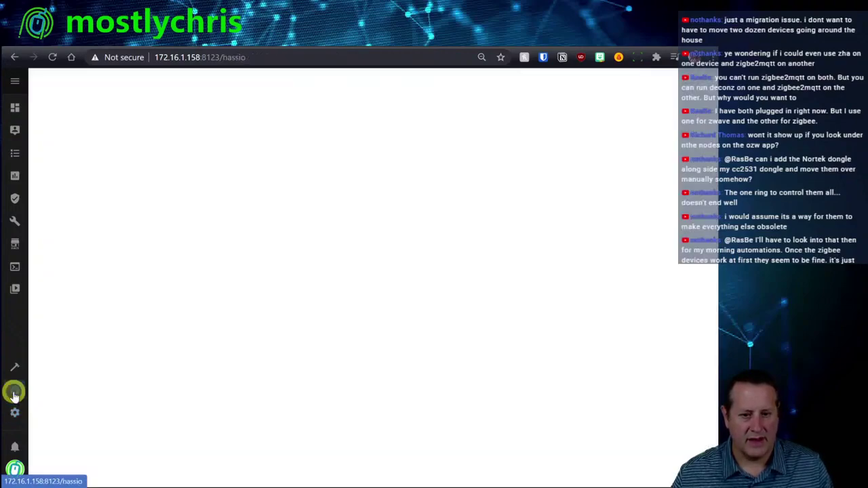
pyautogui.click(462, 82)
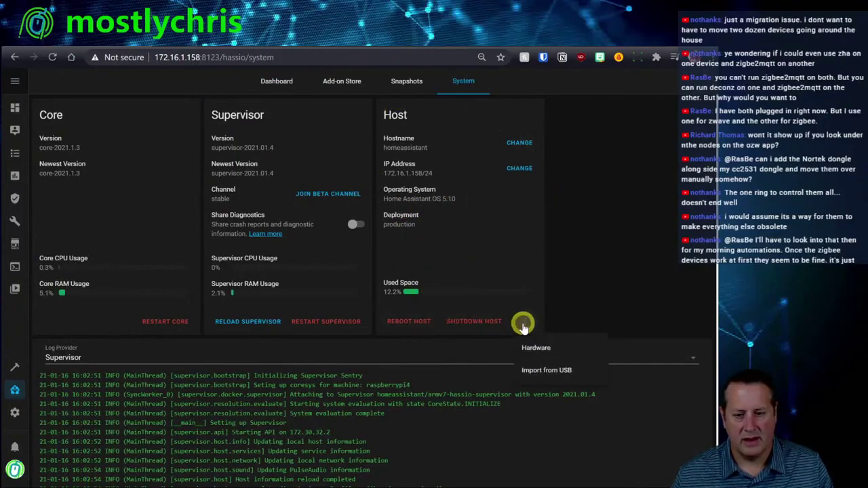
# Highlight the Z-Wave stick's /dev/serial/by-id path in the host Hardware list, then open Configuration
pyautogui.click(539, 347)
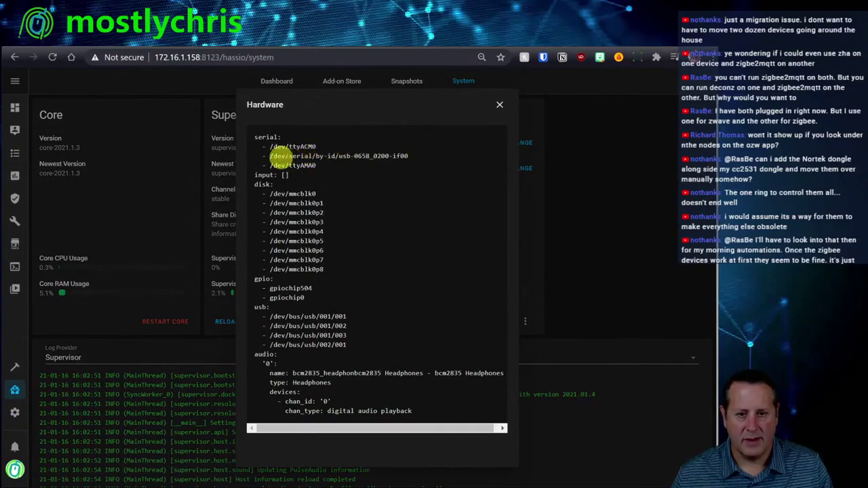
pyautogui.moveTo(279, 156); pyautogui.dragTo(417, 162)
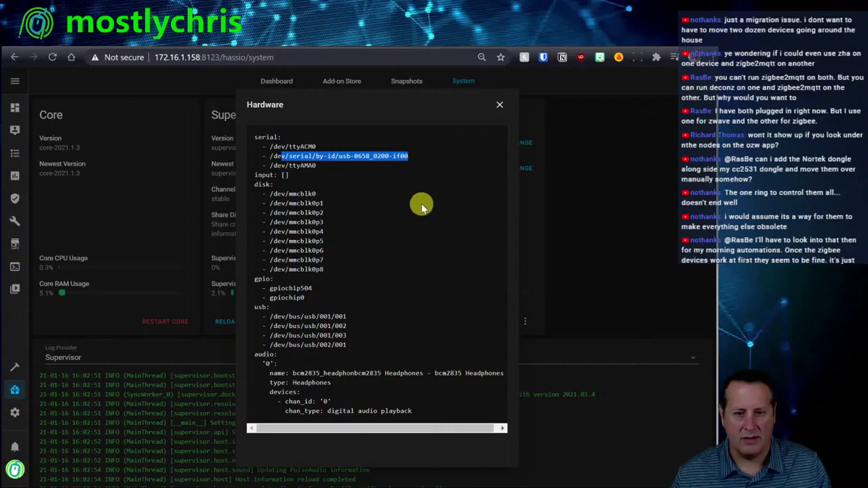
pyautogui.press('Escape')
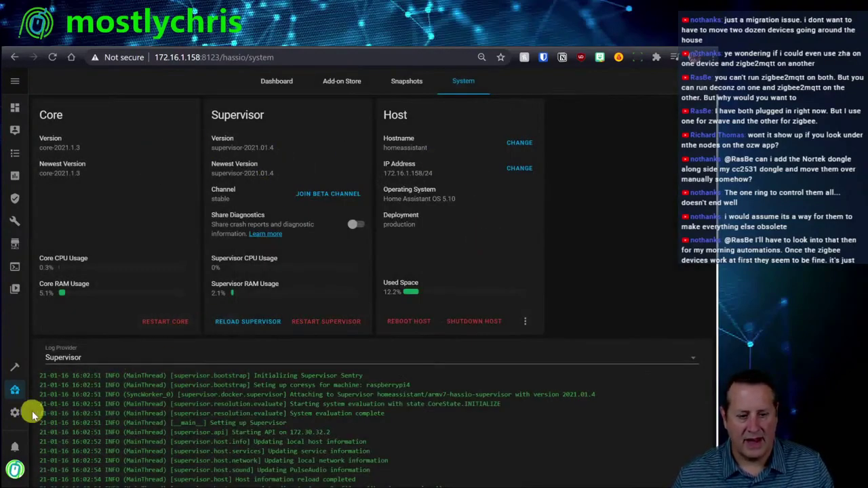
pyautogui.click(15, 412)
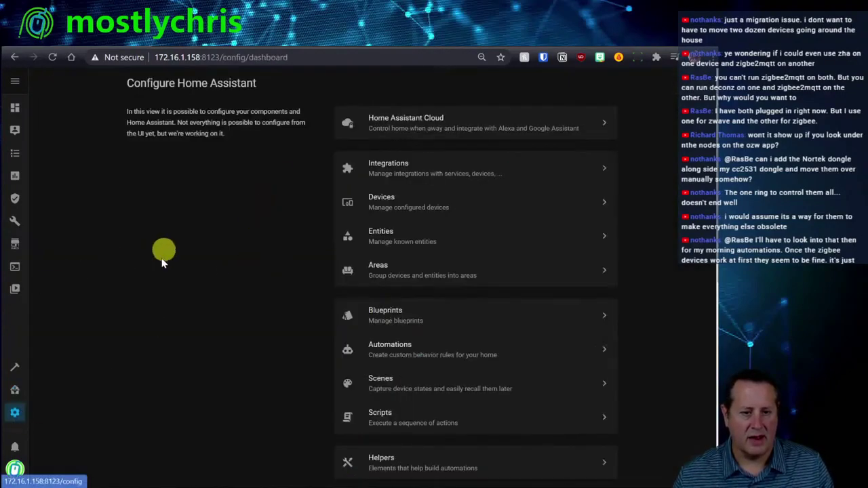
# Review the OpenZWave add-on's Configuration, Info and Log tabs, scrolling through the log
pyautogui.click(15, 389)
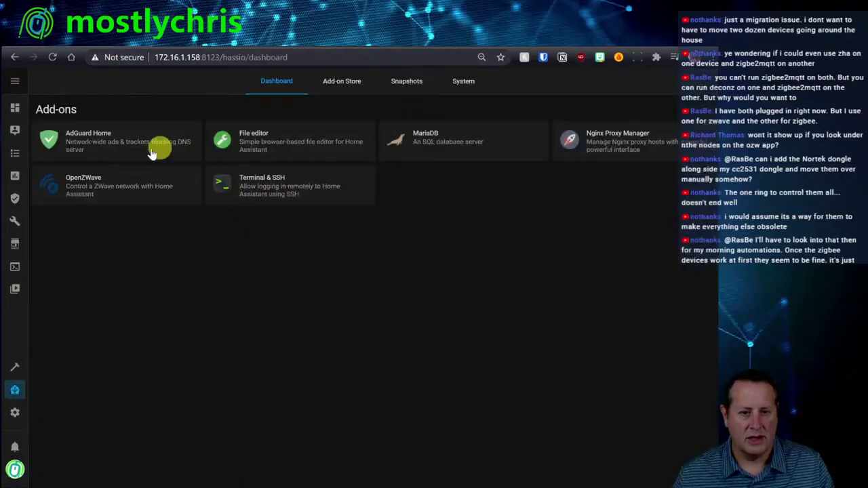
pyautogui.click(132, 178)
pyautogui.click(410, 85)
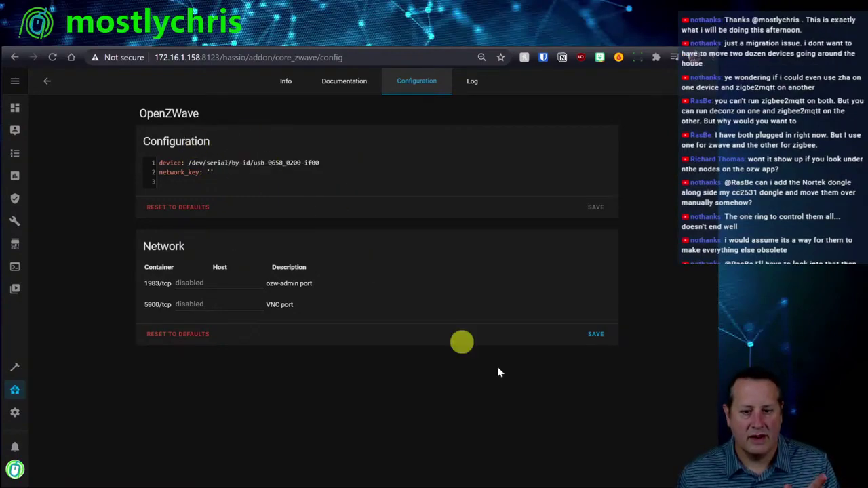
pyautogui.click(286, 82)
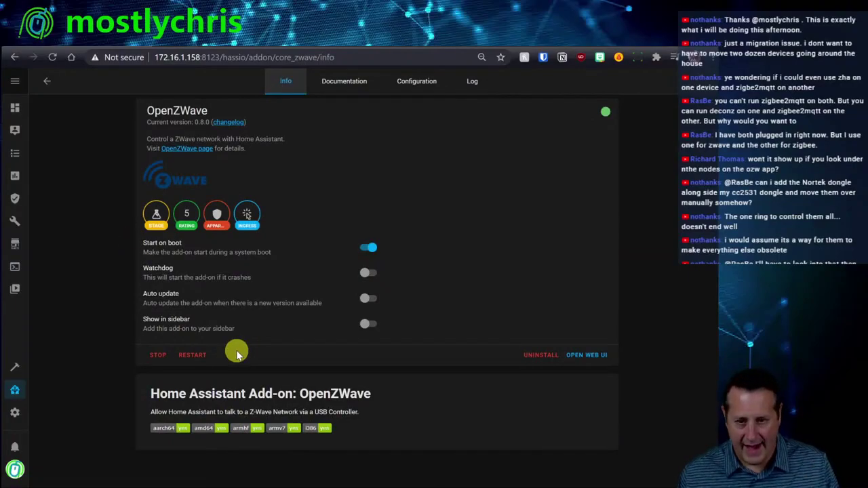
pyautogui.click(471, 82)
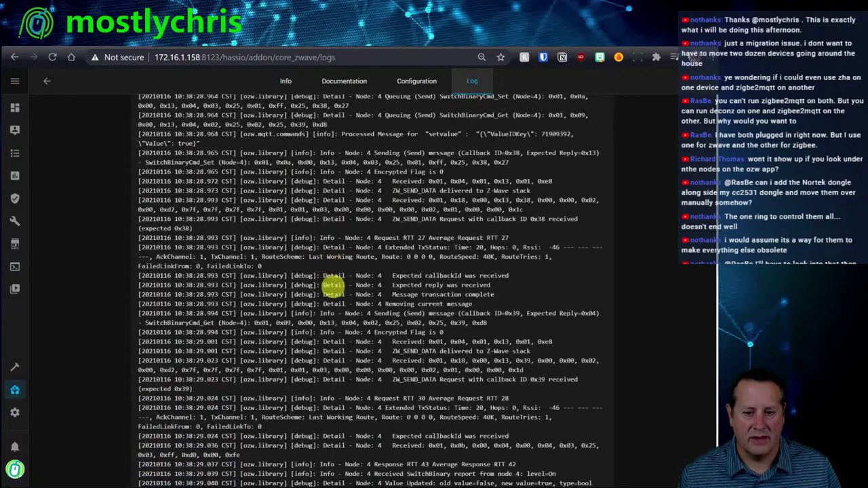
pyautogui.scroll(-10, 332, 285)
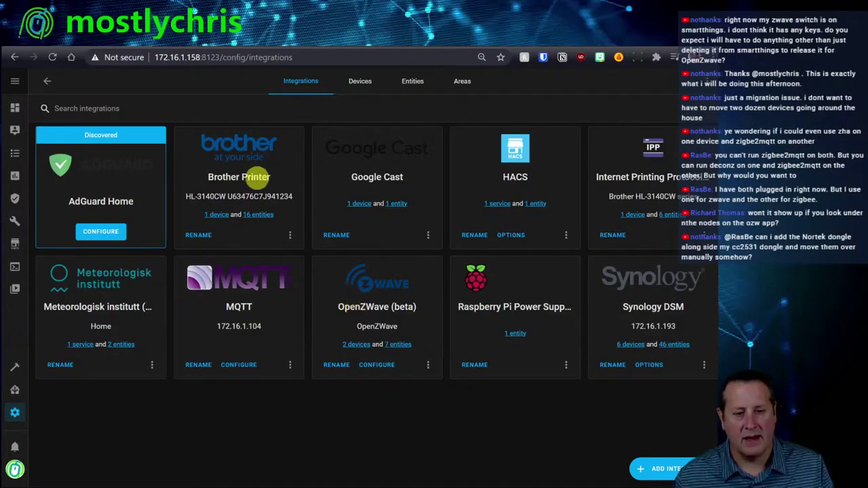
# Open OpenZWave Network Management from the integration card, backing out once and reopening it
pyautogui.click(90, 236)
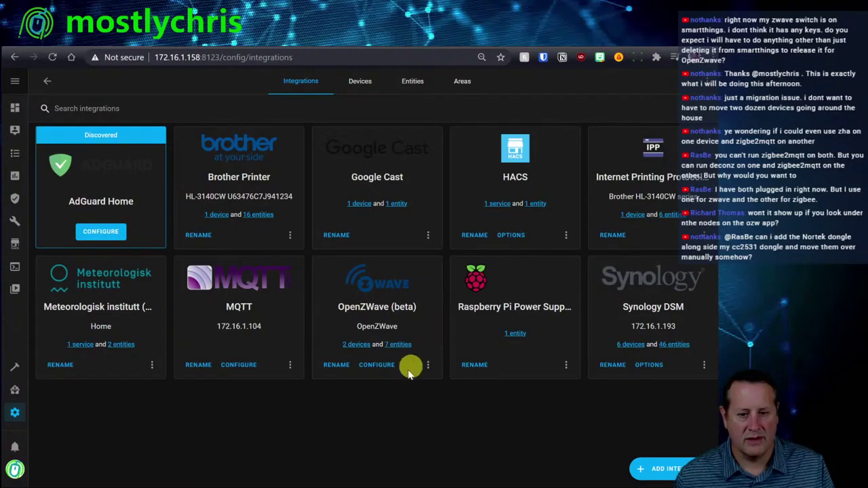
pyautogui.click(384, 366)
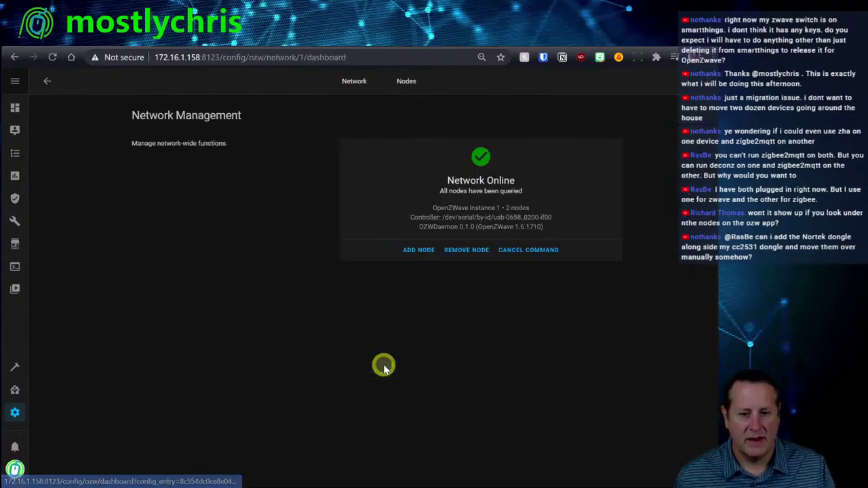
pyautogui.click(51, 85)
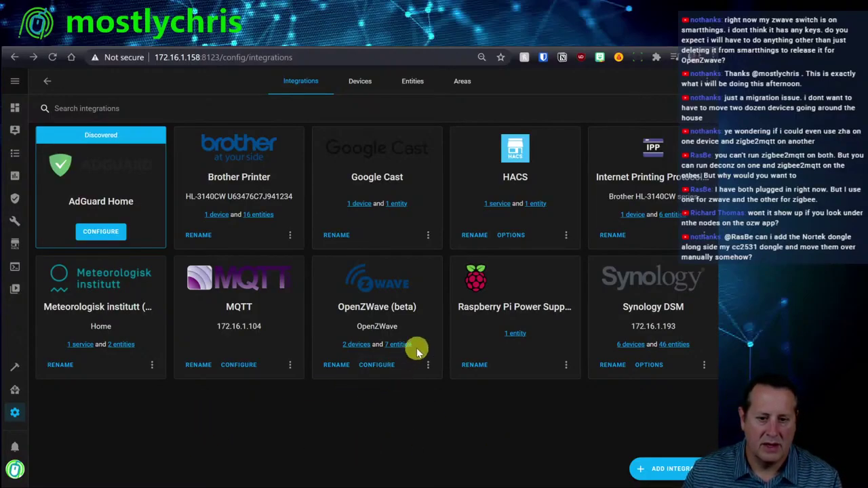
pyautogui.click(383, 365)
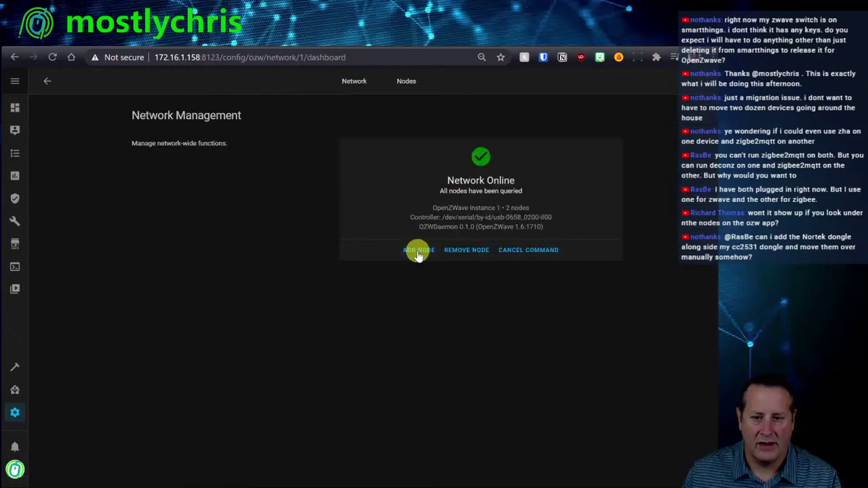